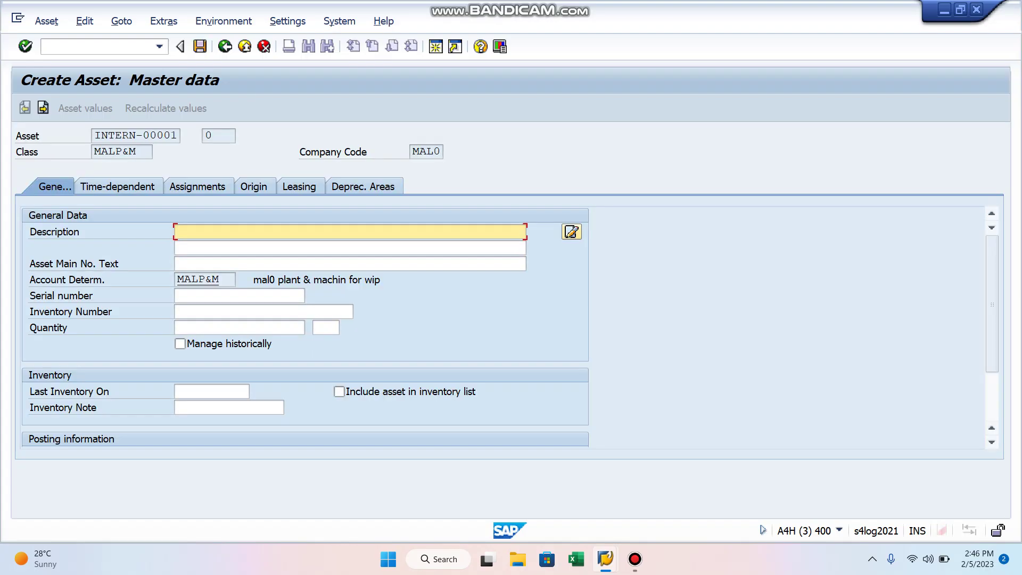
Enter wip mACHINERY as the asset description and copy it into the asset main number text.
type("wip mACHINERY")
key("Tab")
key("shift+Tab")
key("ctrl+c")
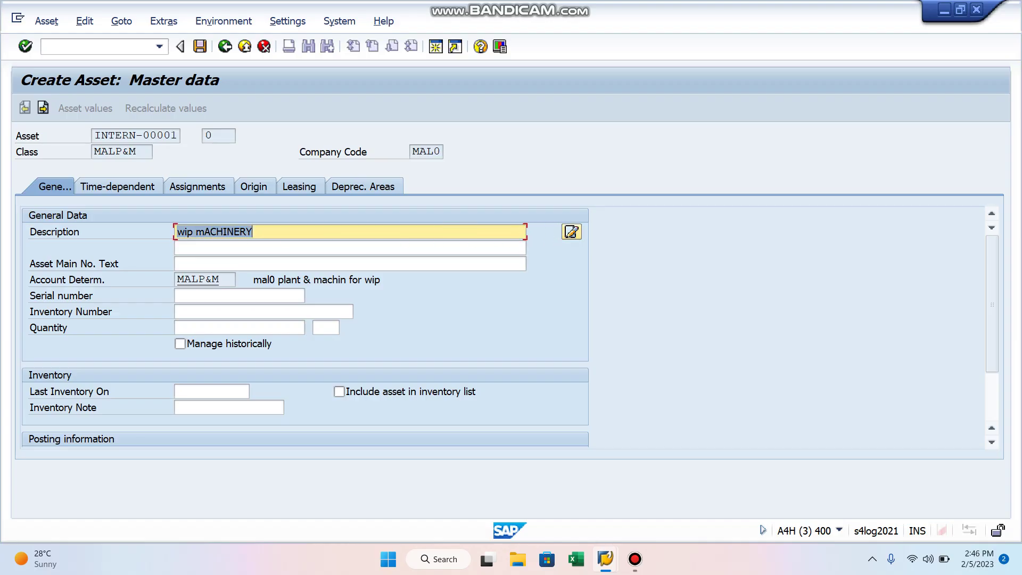
key("Tab")
key("Tab")
key("Tab")
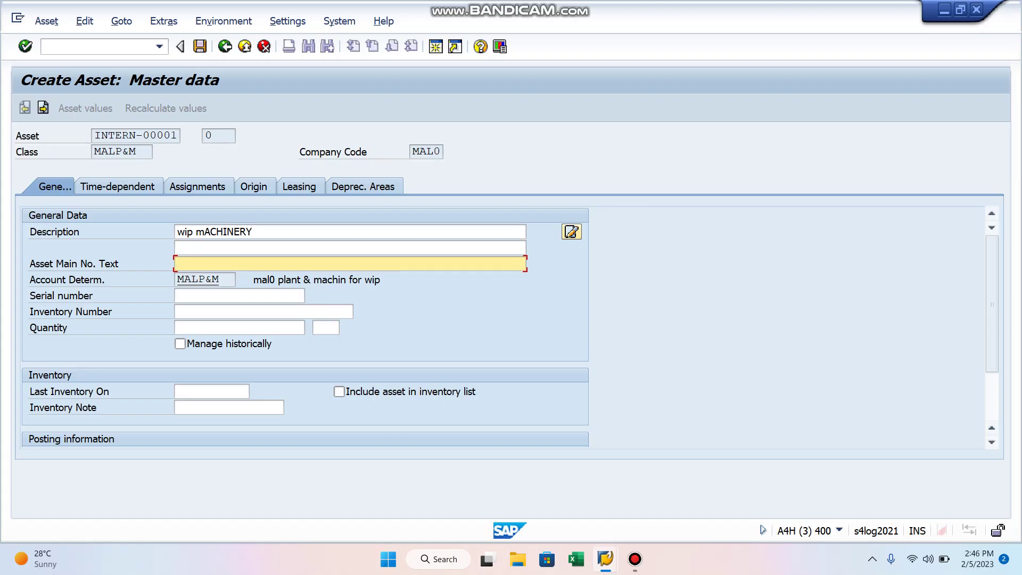
key("ctrl+v")
Set the book depreciation area's useful life to 10 and its depreciation start to 01.02.2023, and save the asset.
left_click(363, 186)
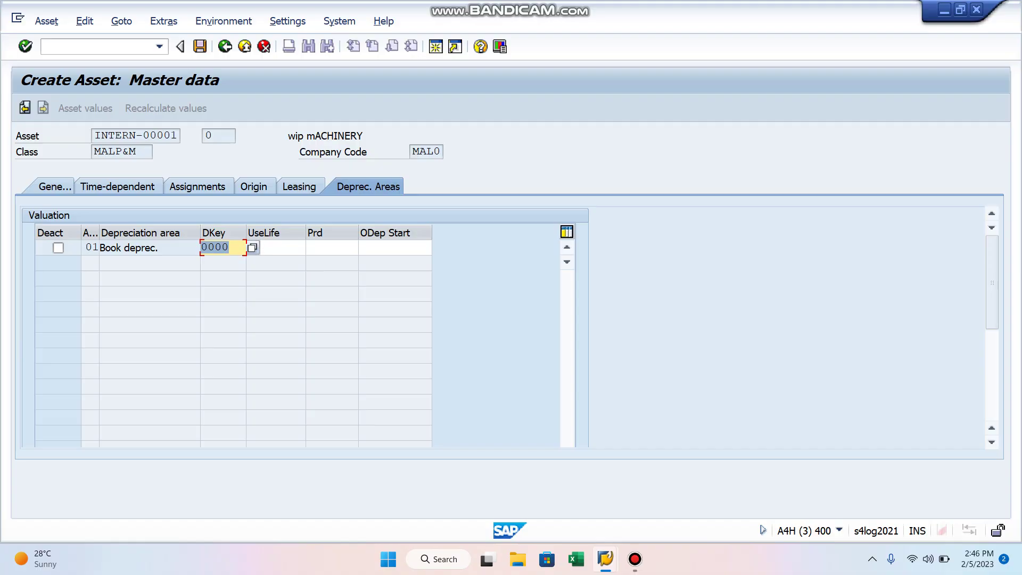
left_click(276, 247)
type("10")
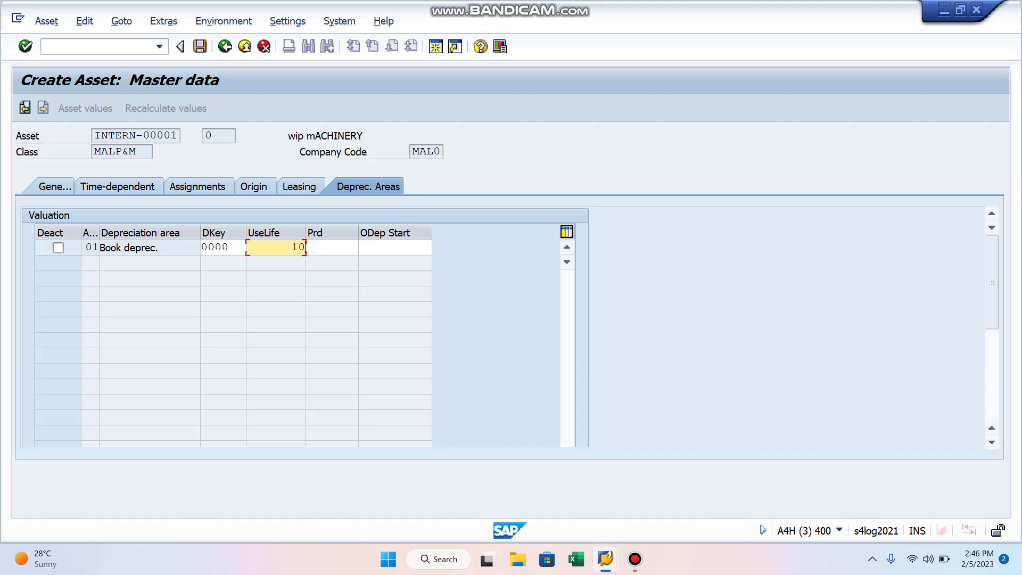
left_click(395, 248)
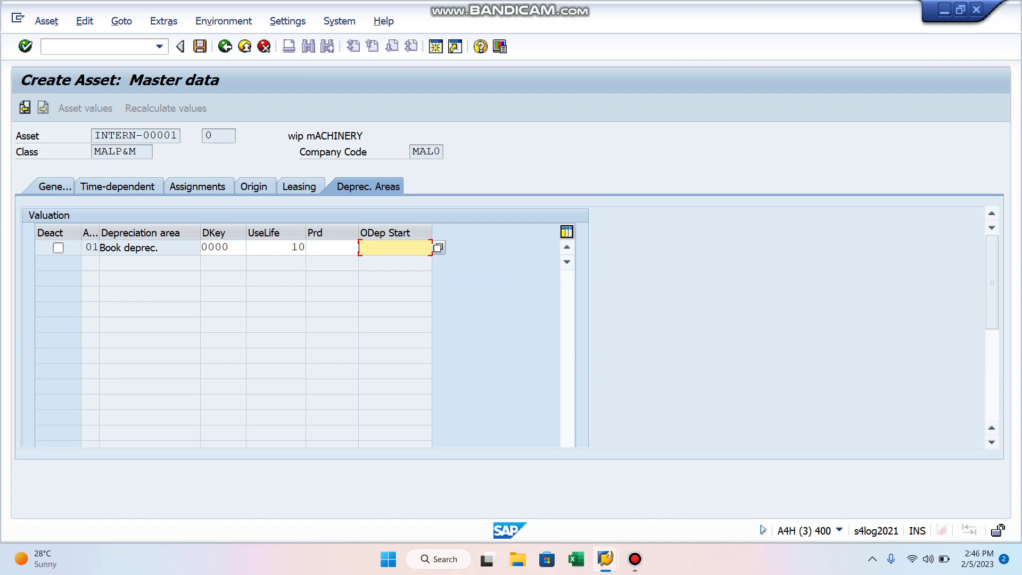
type("01")
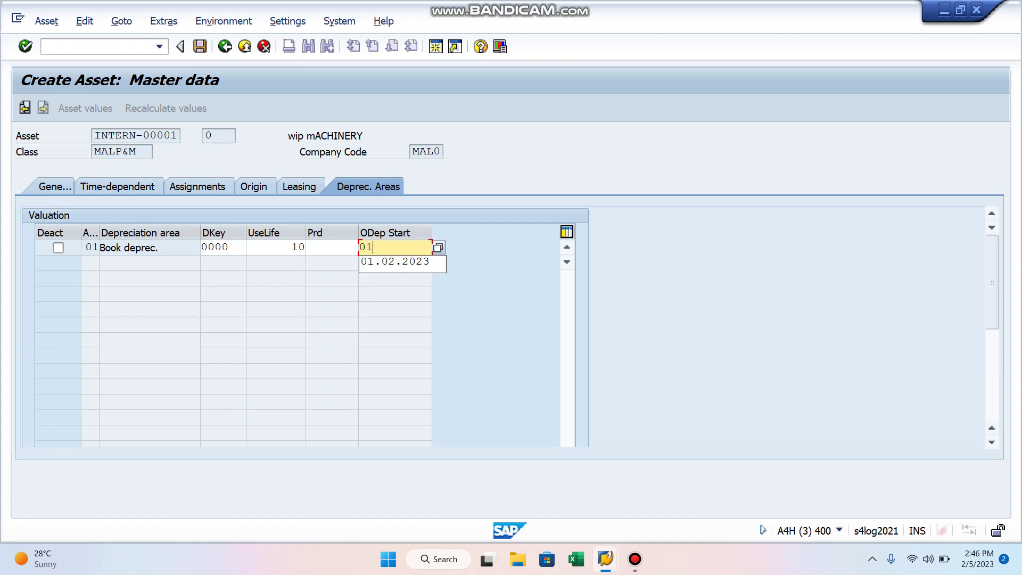
key("Down")
key("Return")
key("Return")
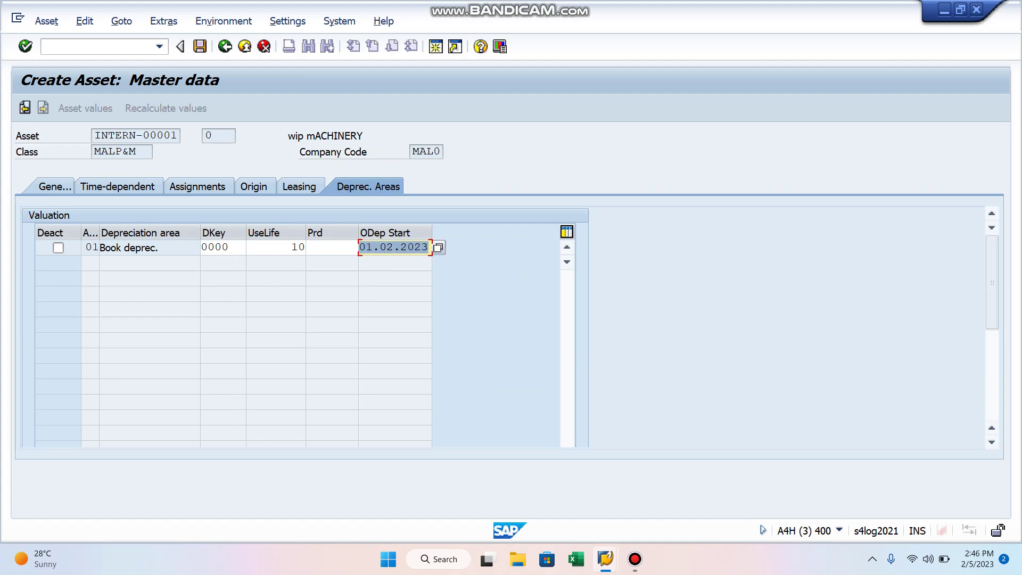
key("ctrl+s")
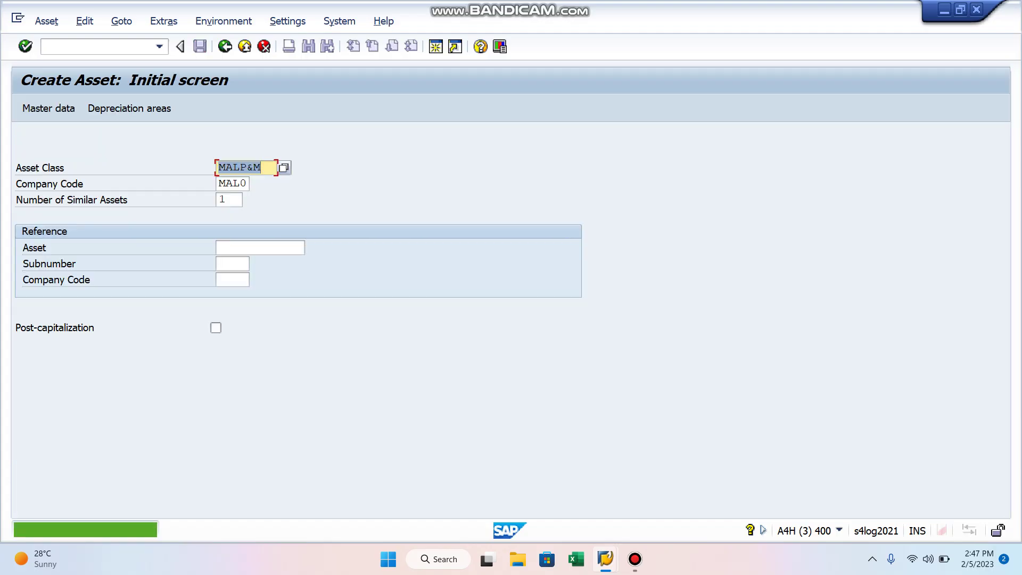
Open transaction F-90 for an asset acquisition from purchase with vendor.
key("ctrl+slash")
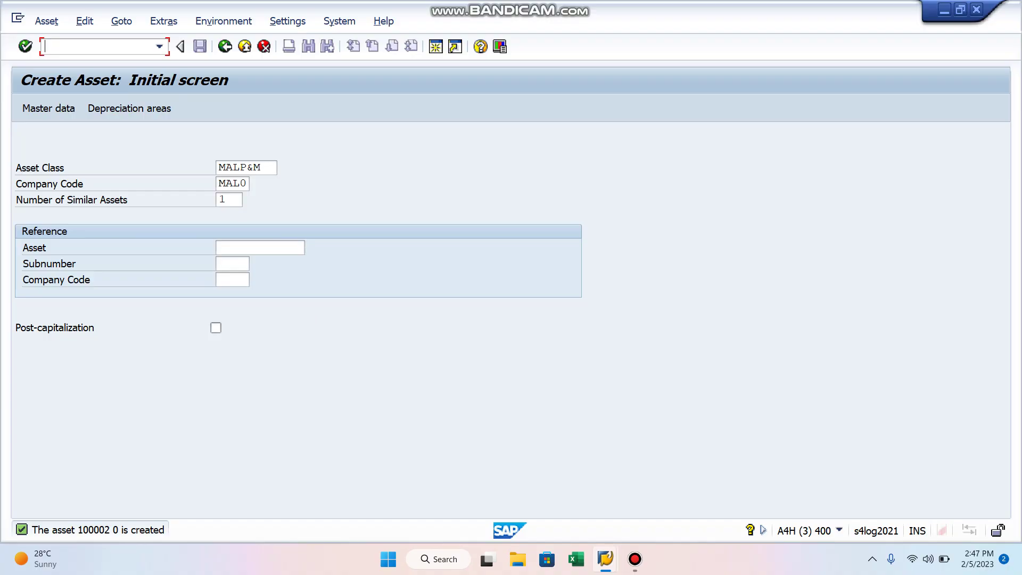
type("F-")
key("BackSpace")
key("BackSpace")
type("/NF-90")
key("Return")
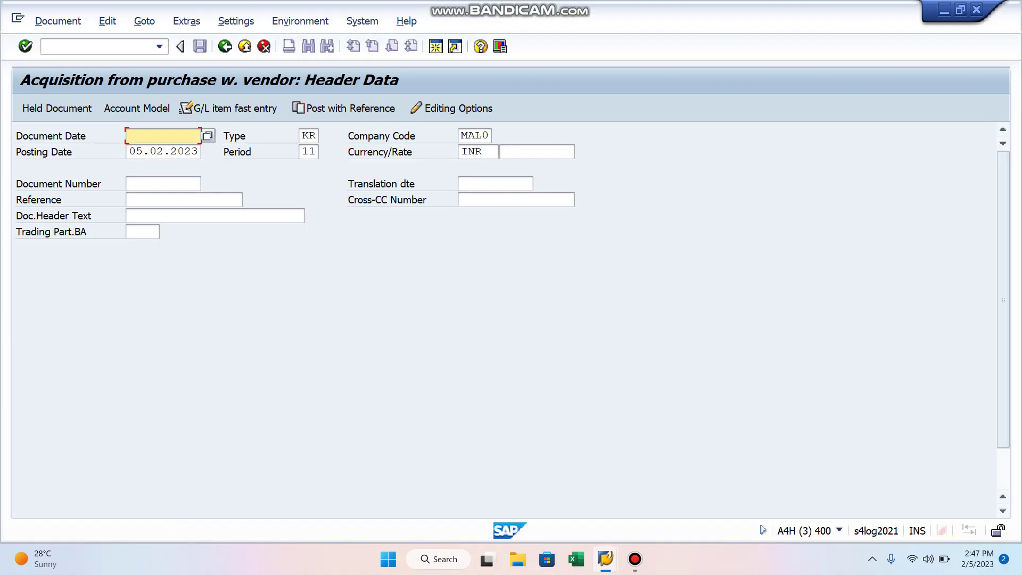
Set the document date in the acquisition header to 01.02.2023.
type("01.02.20")
type("22")
key("BackSpace")
type("3")
Pick the NEXA vendor account for the first line item and continue to the vendor item.
key("Tab")
key("Tab")
key("Tab")
key("Tab")
key("Tab")
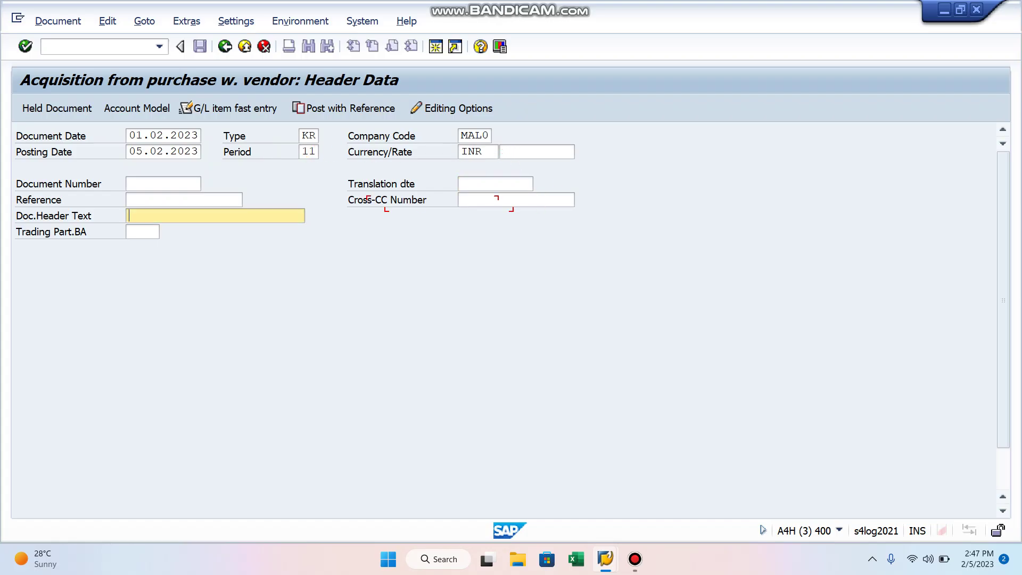
key("Tab")
key("Tab")
key("Tab")
key("BackSpace")
key("Down")
key("Down")
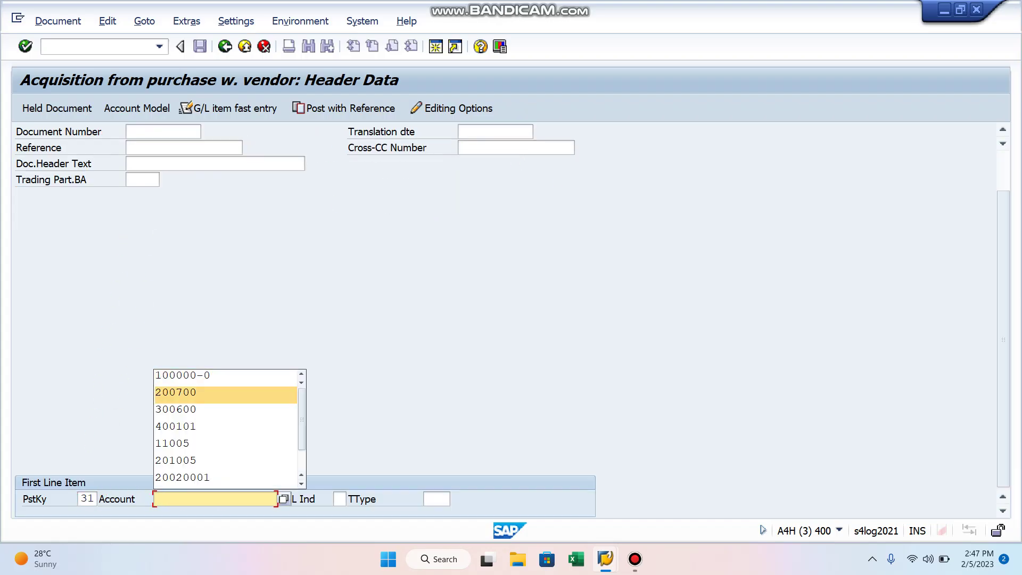
key("Return")
key("Return")
Set the vendor item's amount to 25000 INR and its business area to 0001.
type("2")
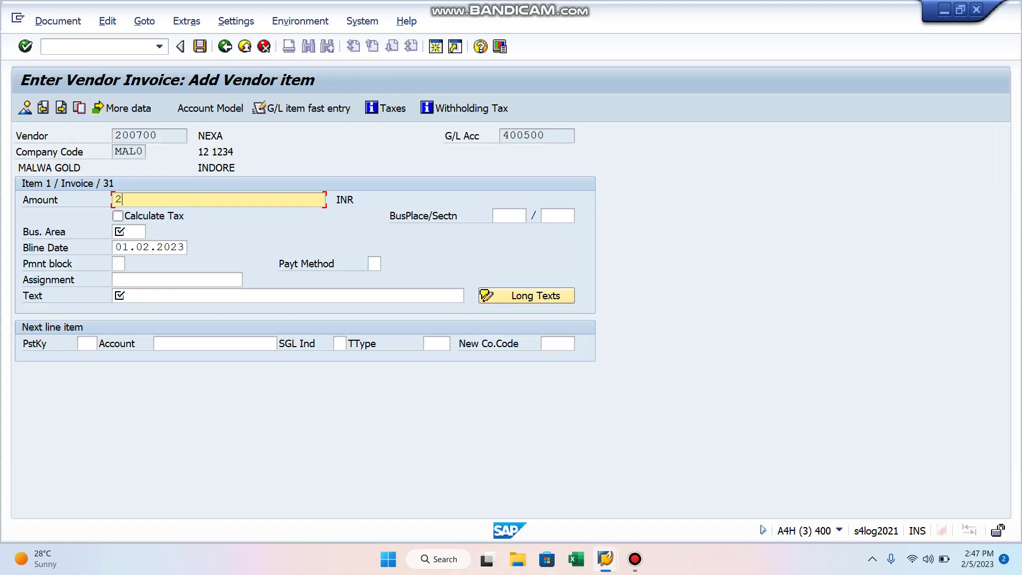
type("5000")
key("Down")
key("Down")
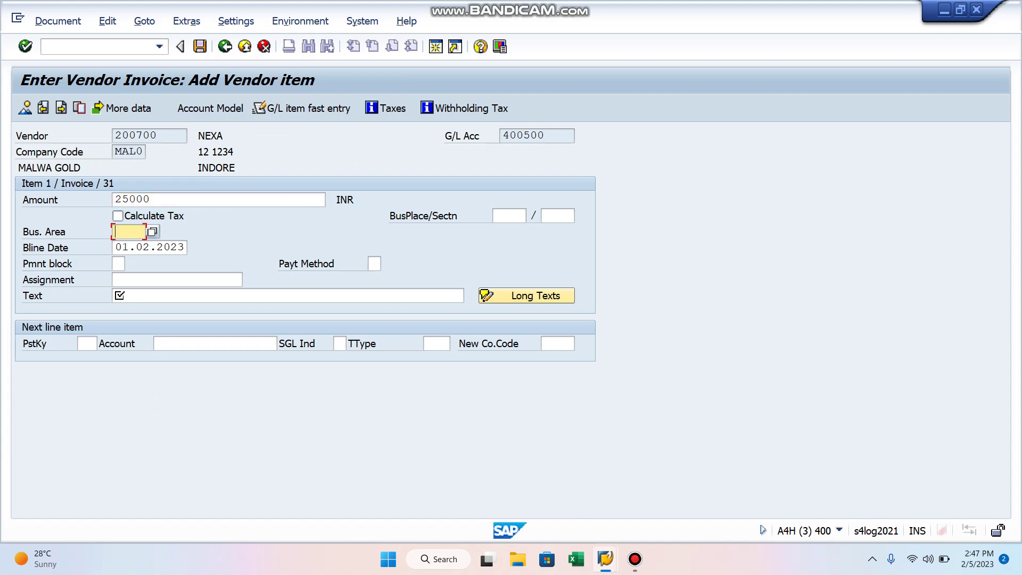
key("BackSpace")
key("Down")
key("Return")
Set the vendor item's text to BEING ASSET ACQUIRE.
key("Down")
key("Down")
key("Down")
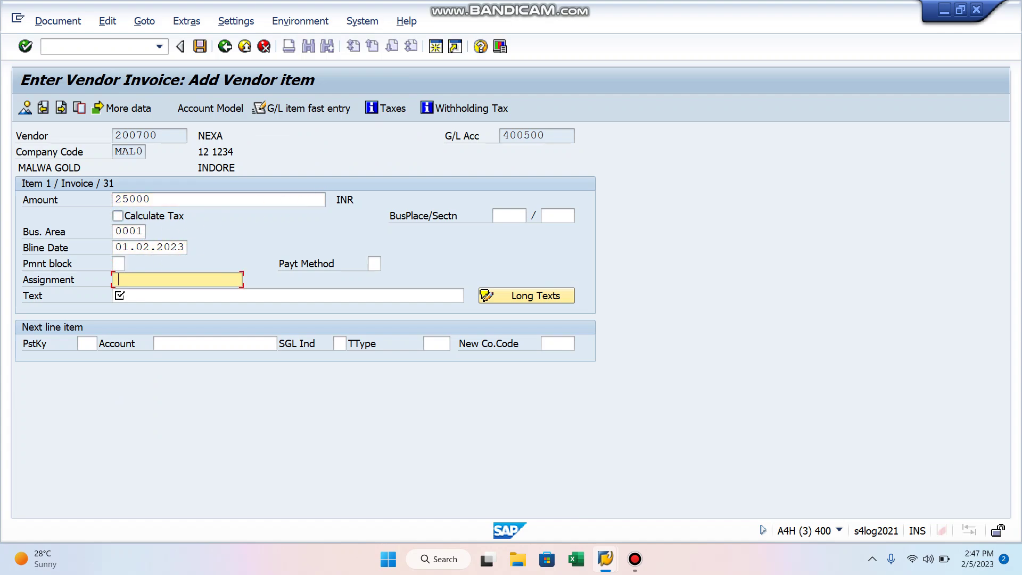
key("Tab")
key("BackSpace")
key("Down")
key("Return")
Set the next line item's posting key to 70 and its account to asset 100002.
key("Tab")
key("Tab")
key("BackSpace")
key("Down")
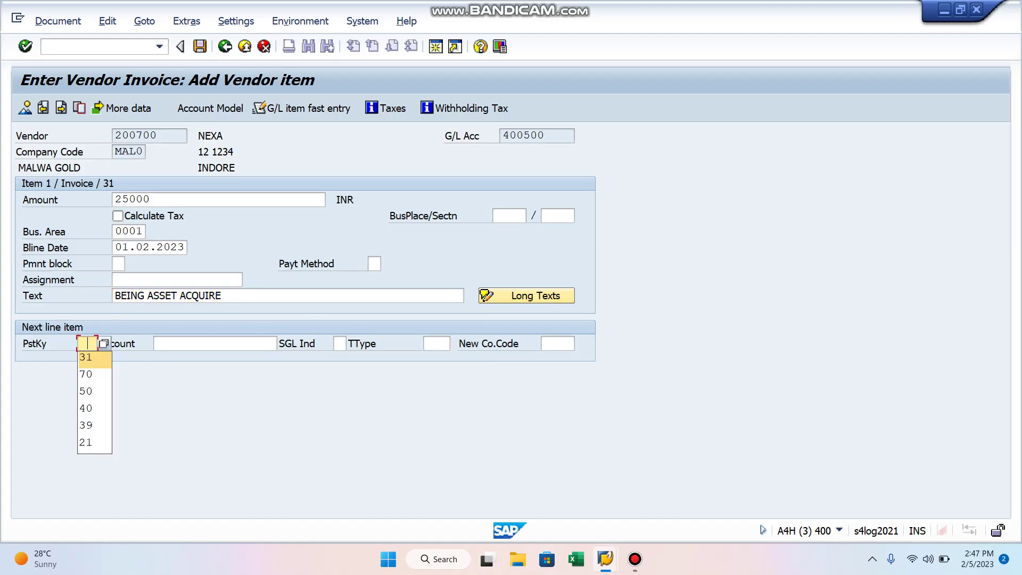
key("Down")
key("Return")
key("Tab")
key("BackSpace")
key("Down")
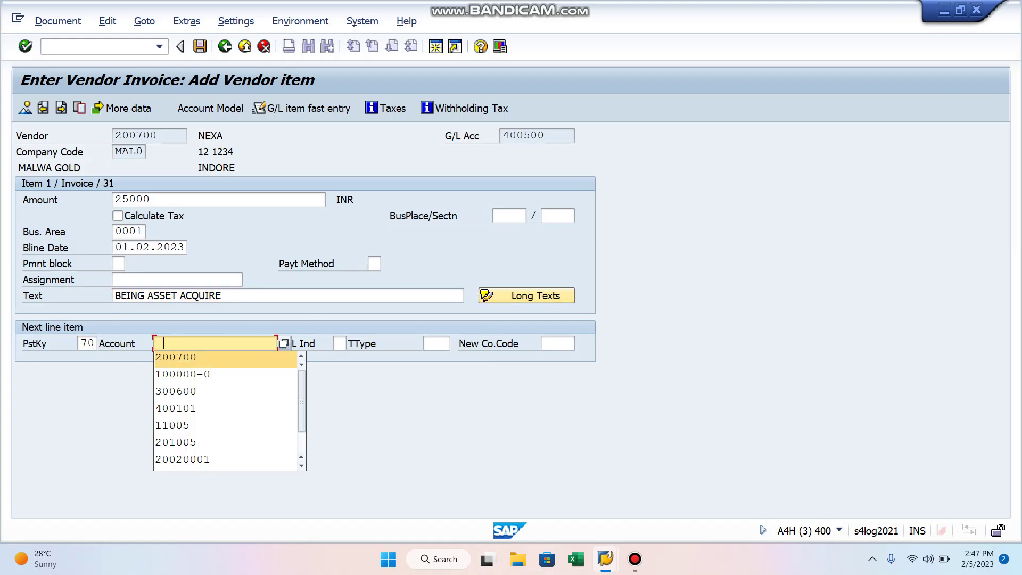
key("Down")
key("Return")
key("BackSpace")
key("BackSpace")
key("BackSpace")
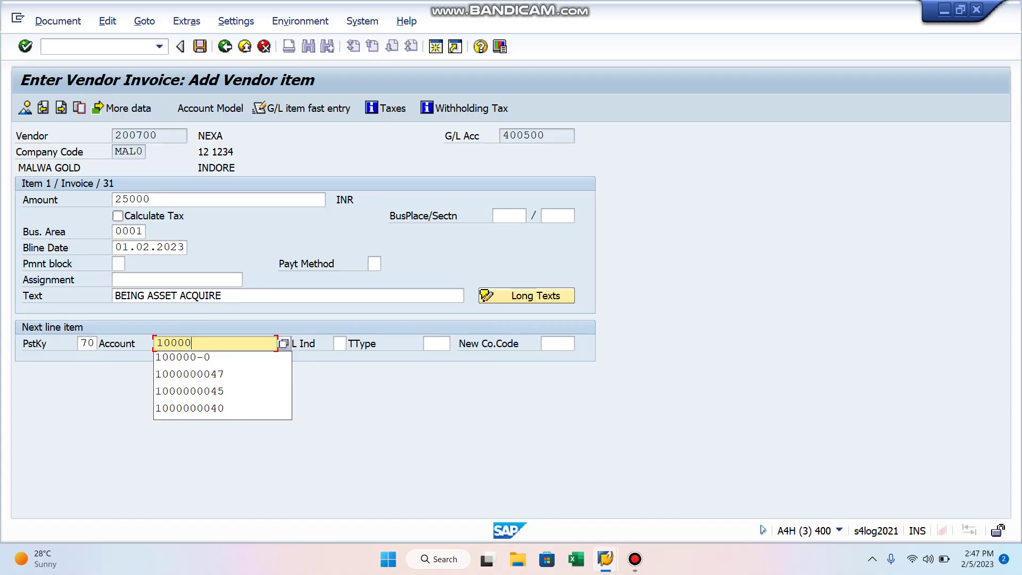
type("2")
Set the next line item's transaction type to 100 and proceed to the asset item past the due-date warning.
key("Tab")
key("Tab")
key("Tab")
key("shift+Tab")
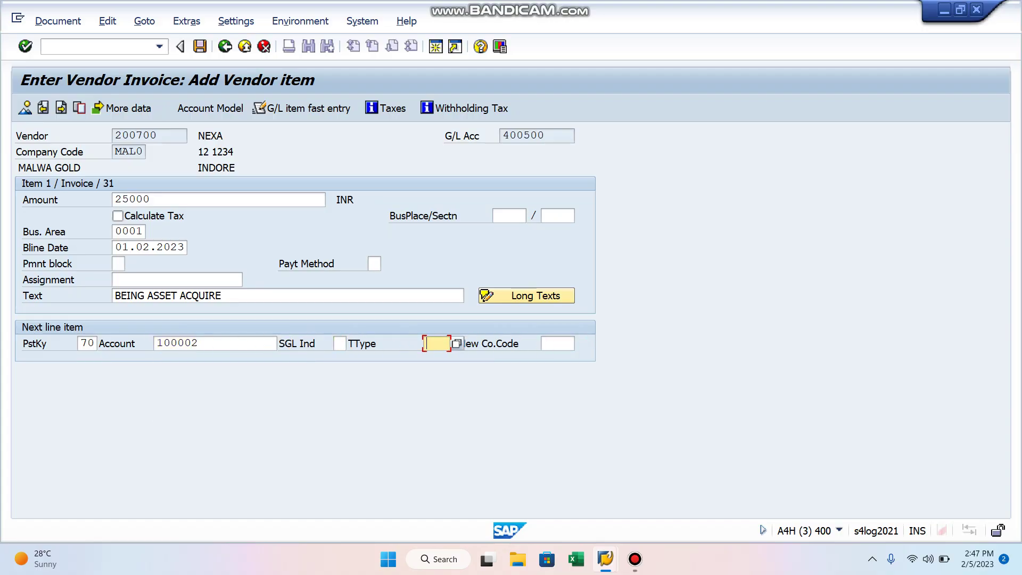
type("100")
key("Return")
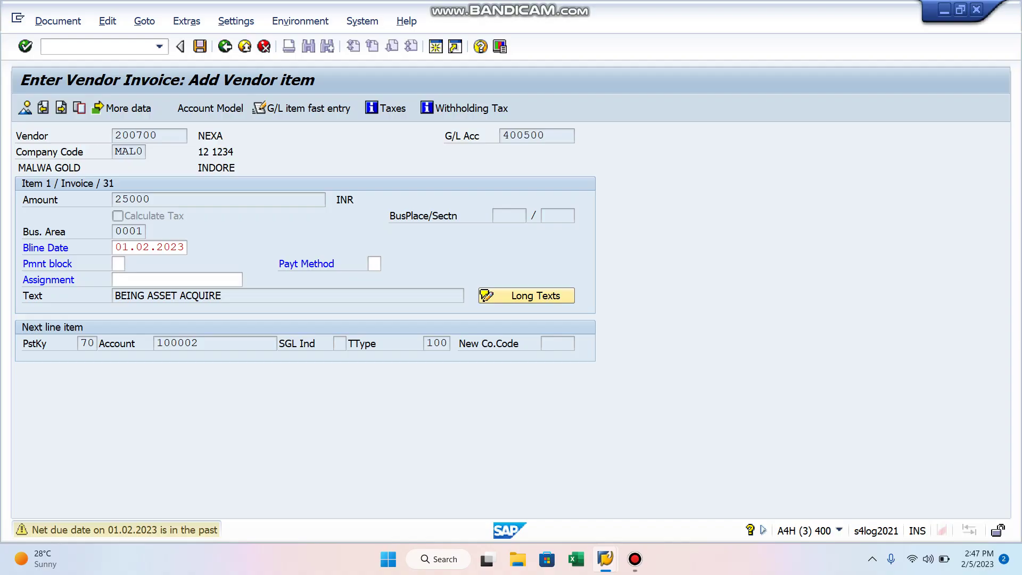
key("Return")
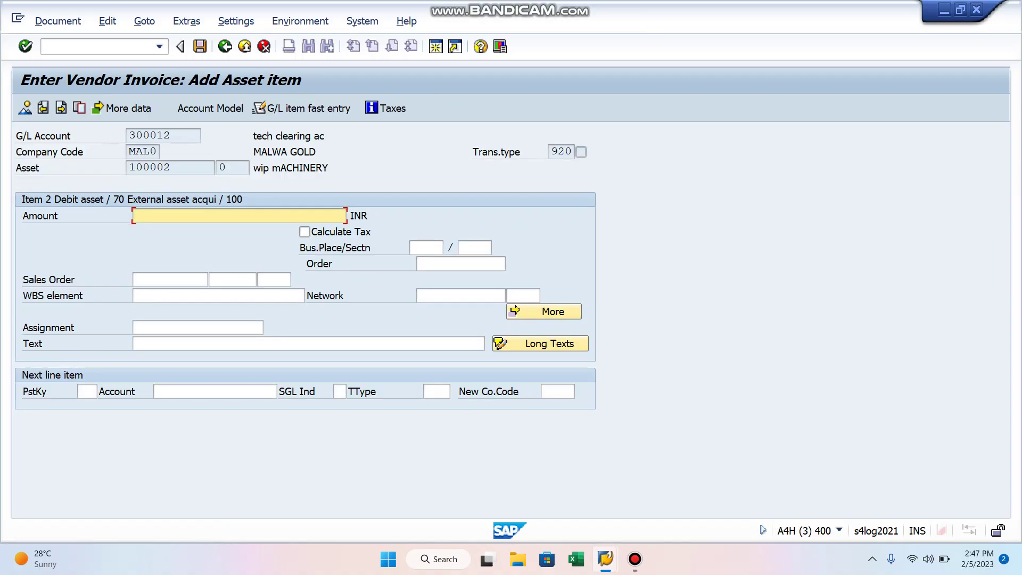
Enter 25000 INR as the asset item's amount and post the document.
type("25000")
key("Return")
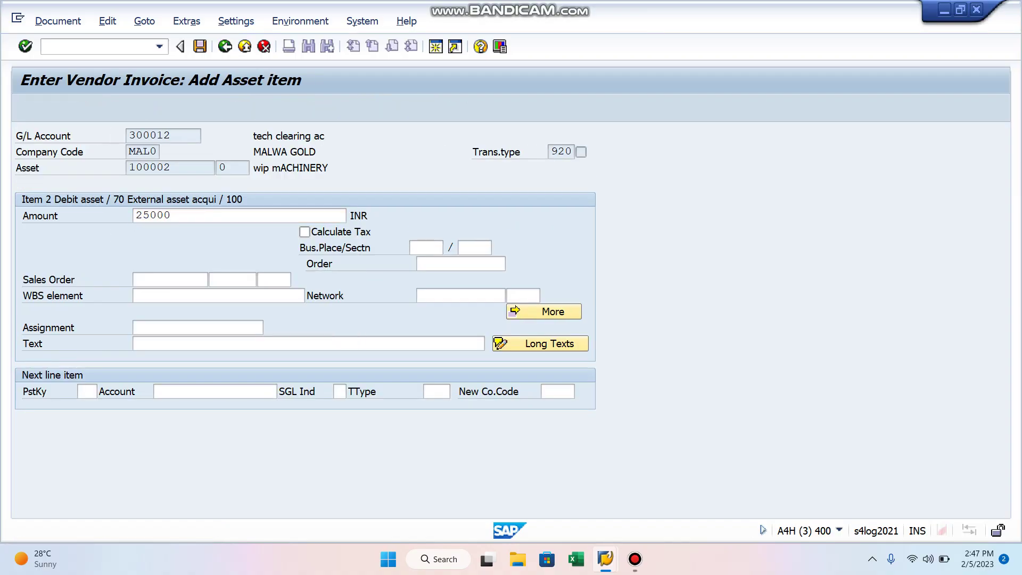
key("ctrl+s")
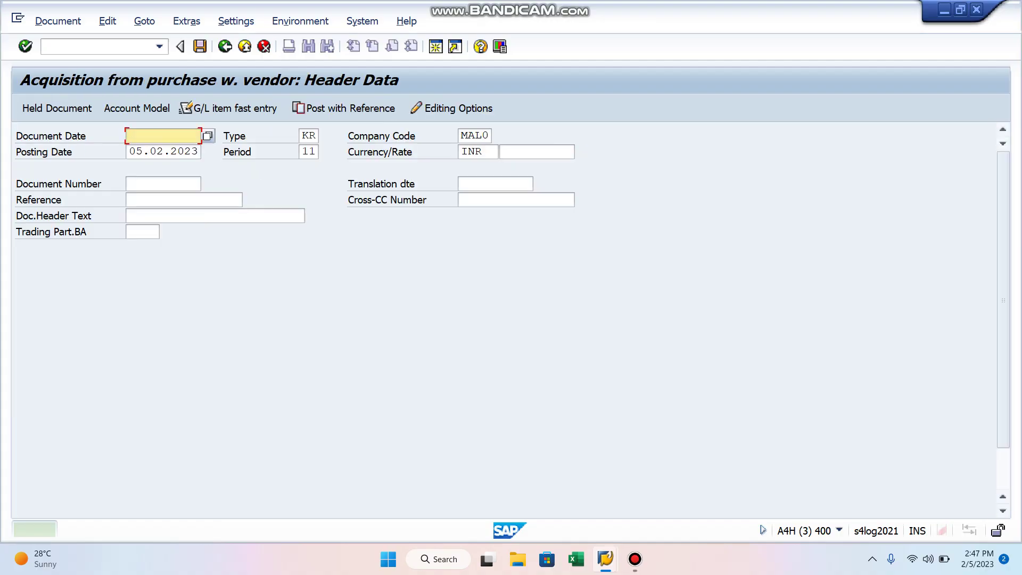
Open transaction AW01N and review the planned and posted values of asset 100002.
left_click(96, 46)
type("/N")
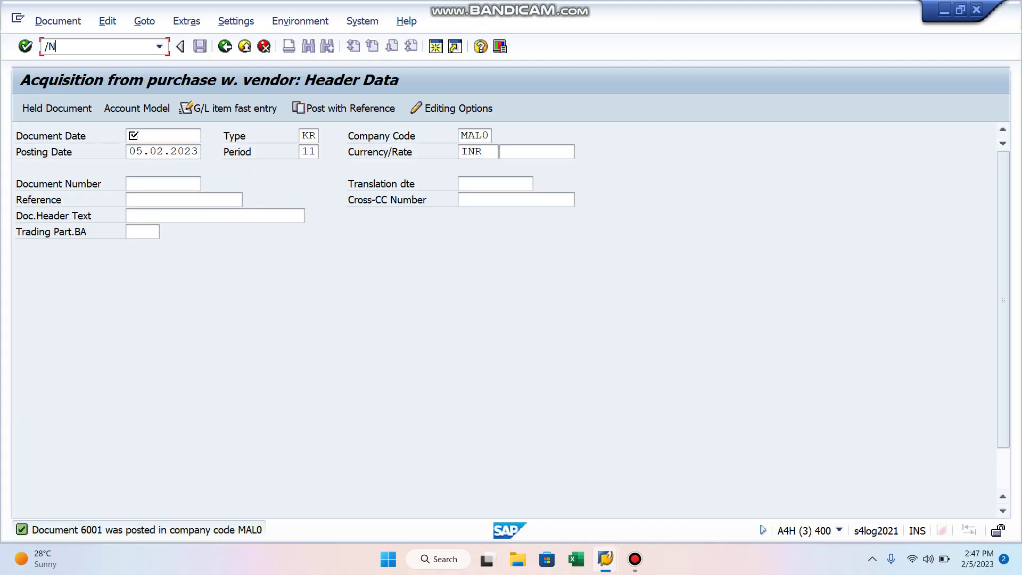
key("alt+Tab")
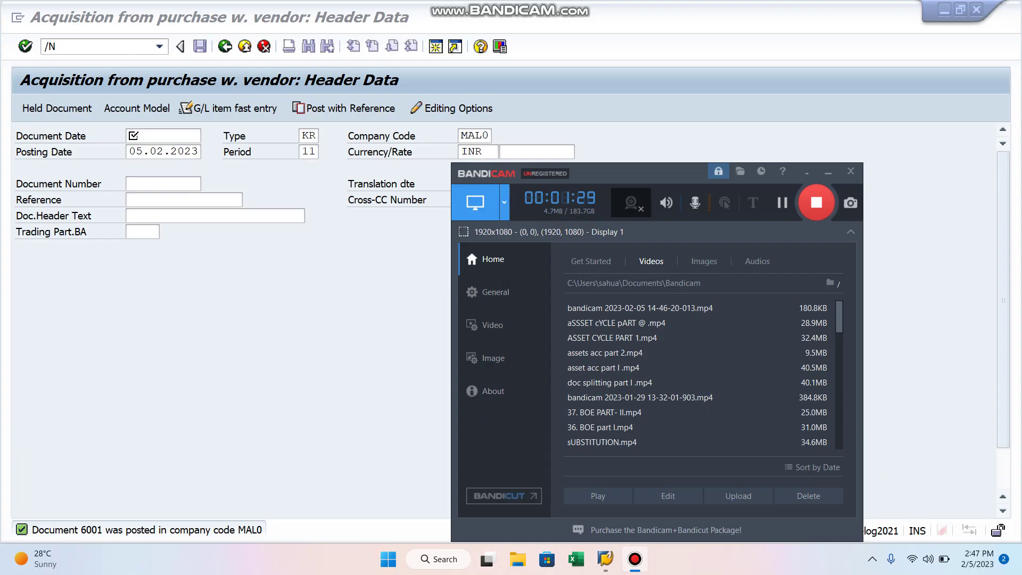
key("alt+Tab")
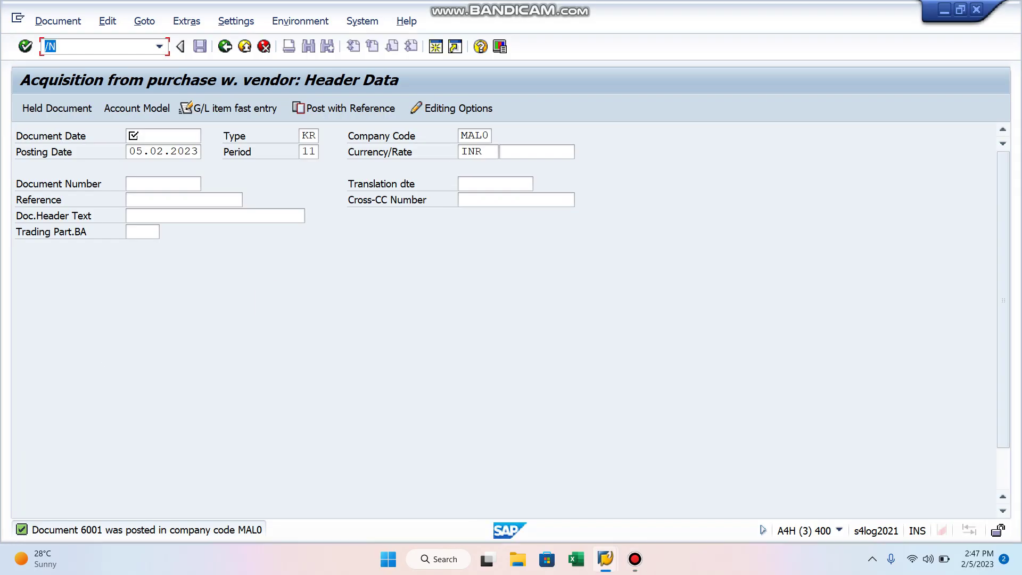
key("Right")
type("AW01N")
key("Return")
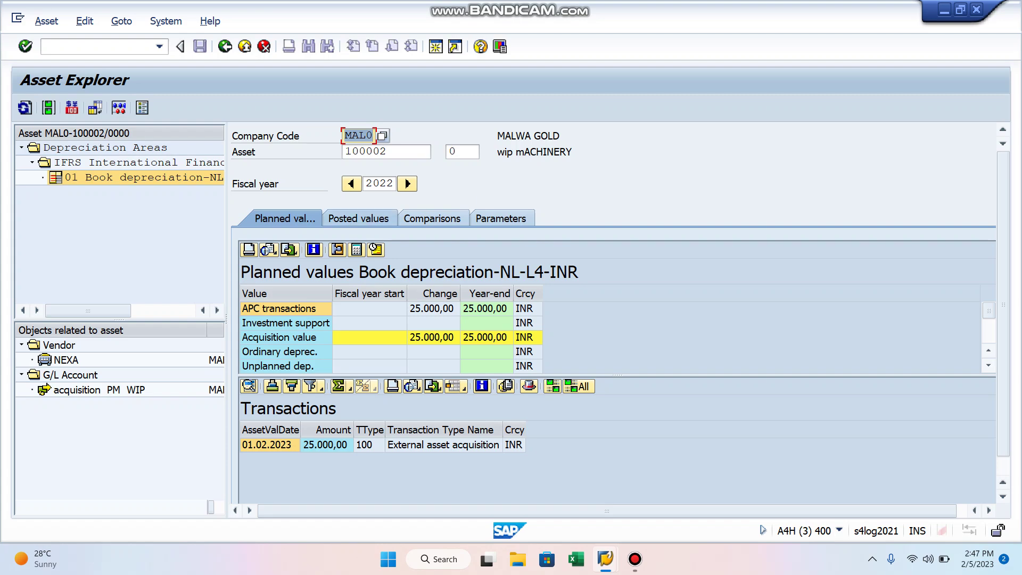
key("Return")
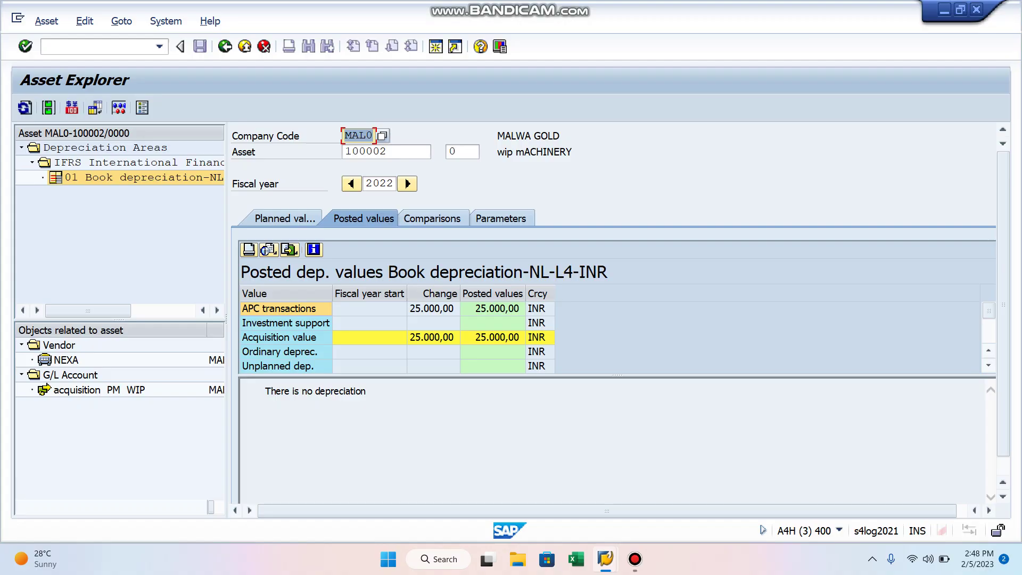
Open transaction AIAB and list the settlement line items for asset 100002 in company code MAL0.
left_click(92, 47)
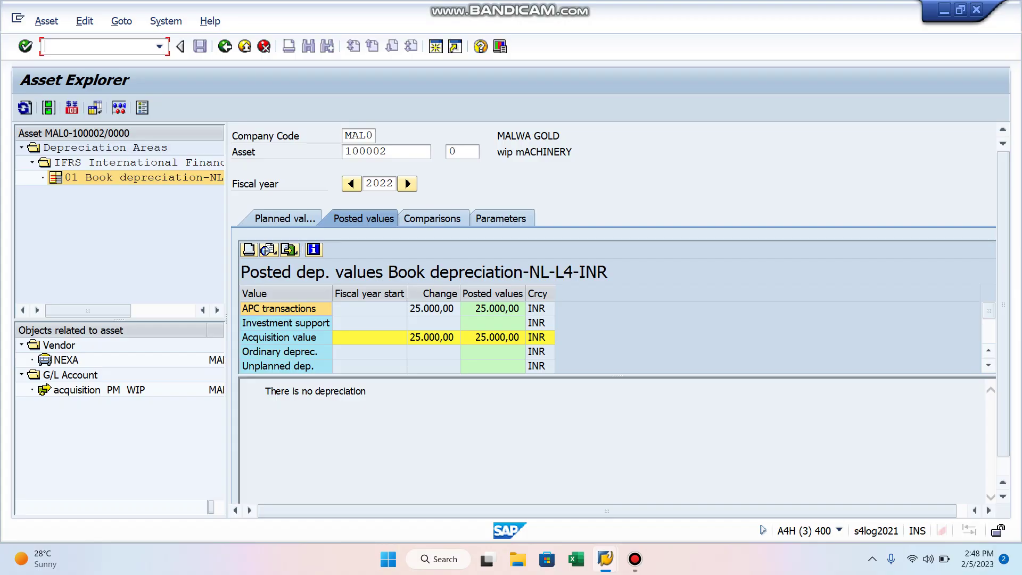
type("/N")
type("AIAB")
key("Return")
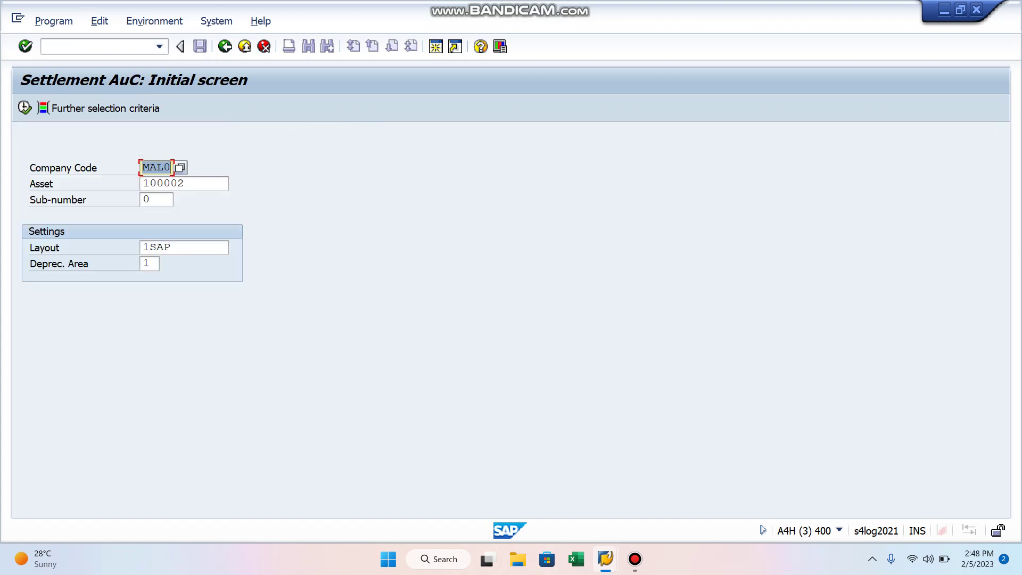
left_click(185, 183)
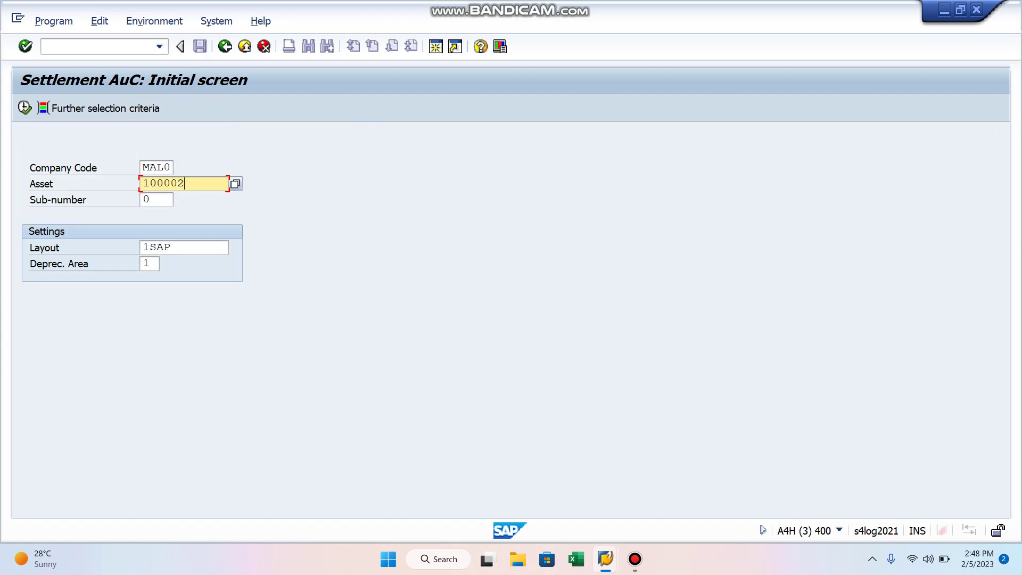
key("ctrl+a")
left_click(25, 108)
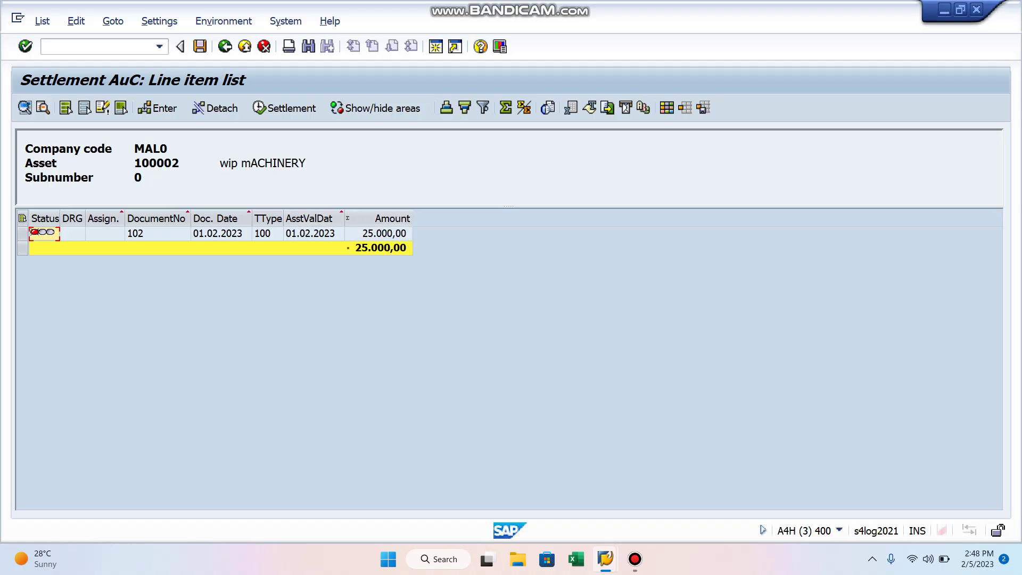
Start the distribution rule for document 102's line item with description SETTLEMENT PROFILE and settlement profile AI.
left_click(23, 233)
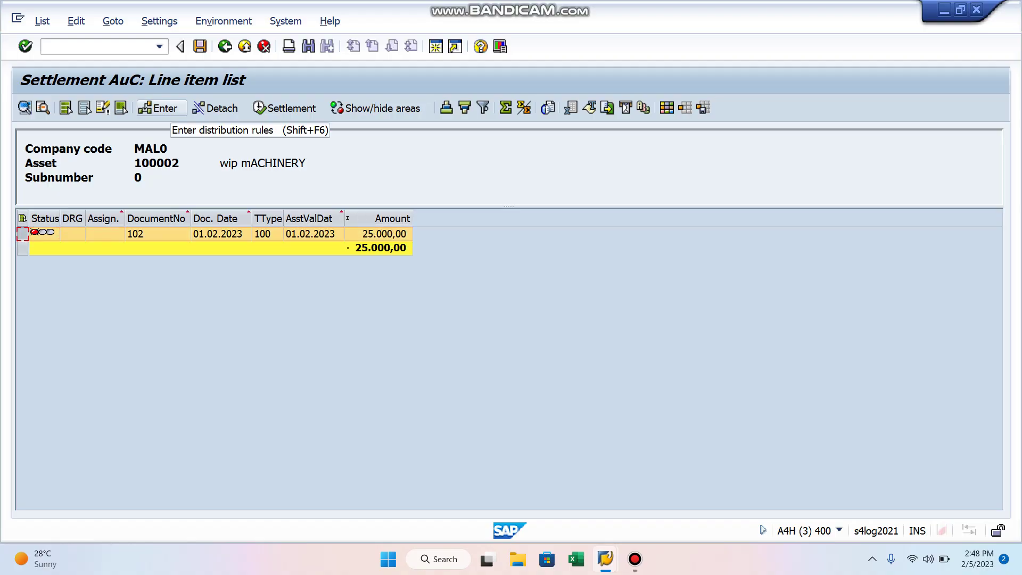
left_click(158, 108)
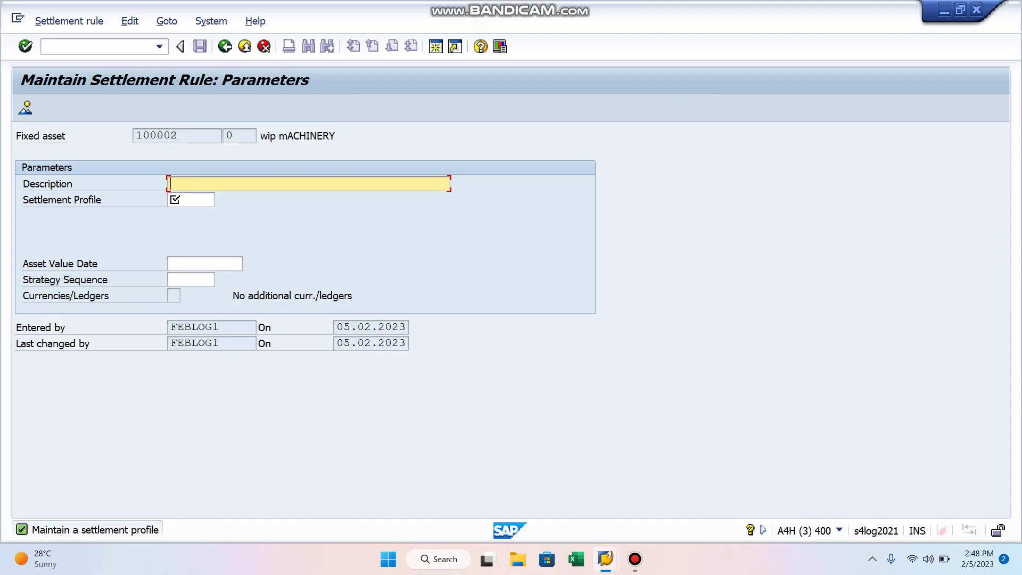
type("SETTLEMENT PRO")
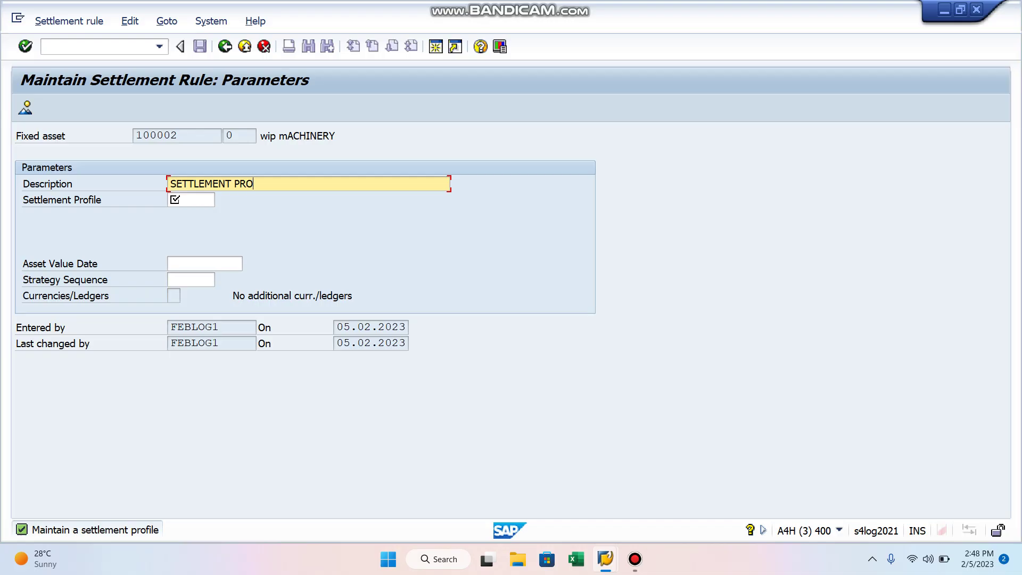
type("FILE")
key("Tab")
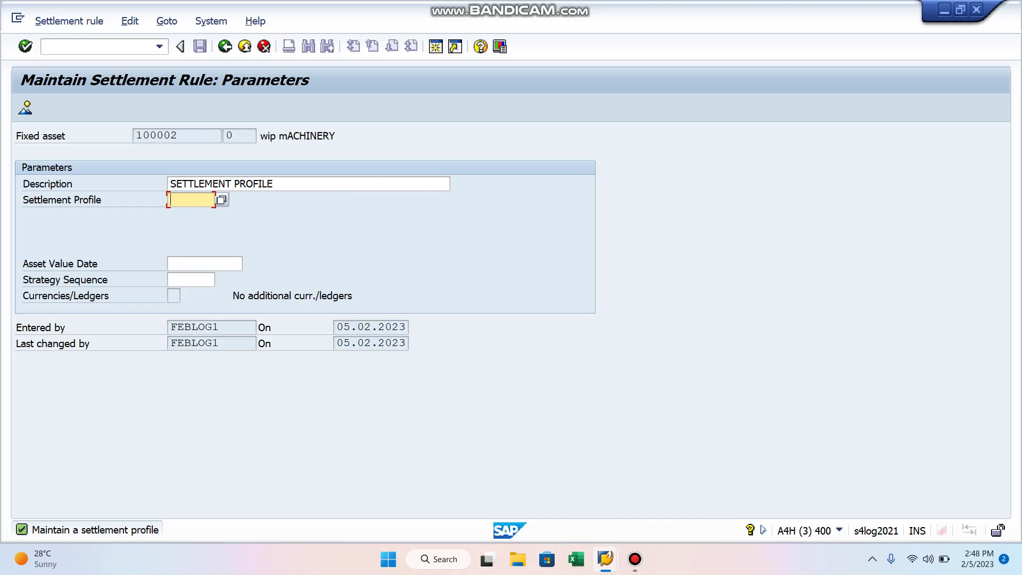
key("F4")
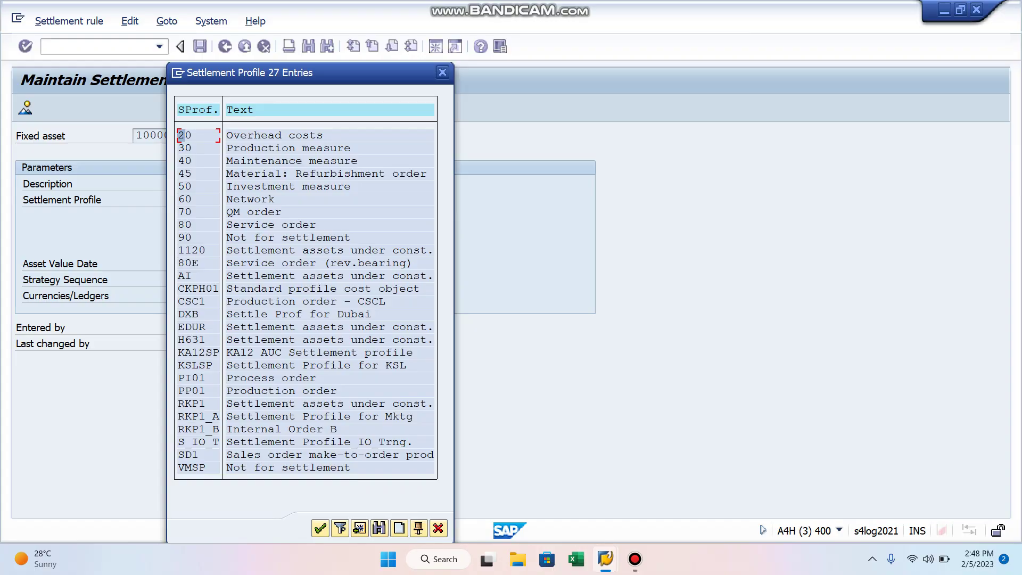
left_click(196, 275)
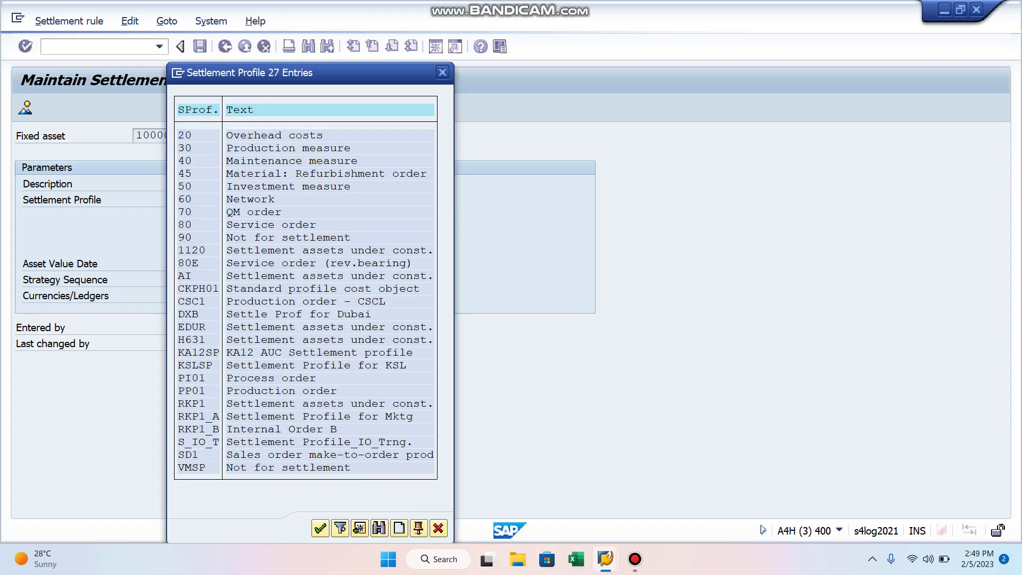
key("Return")
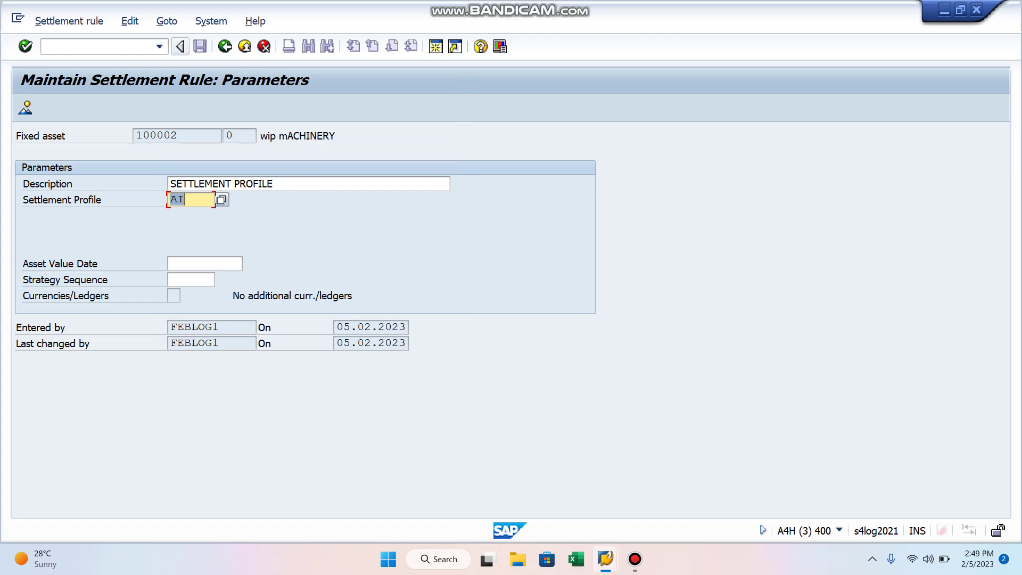
left_click(225, 47)
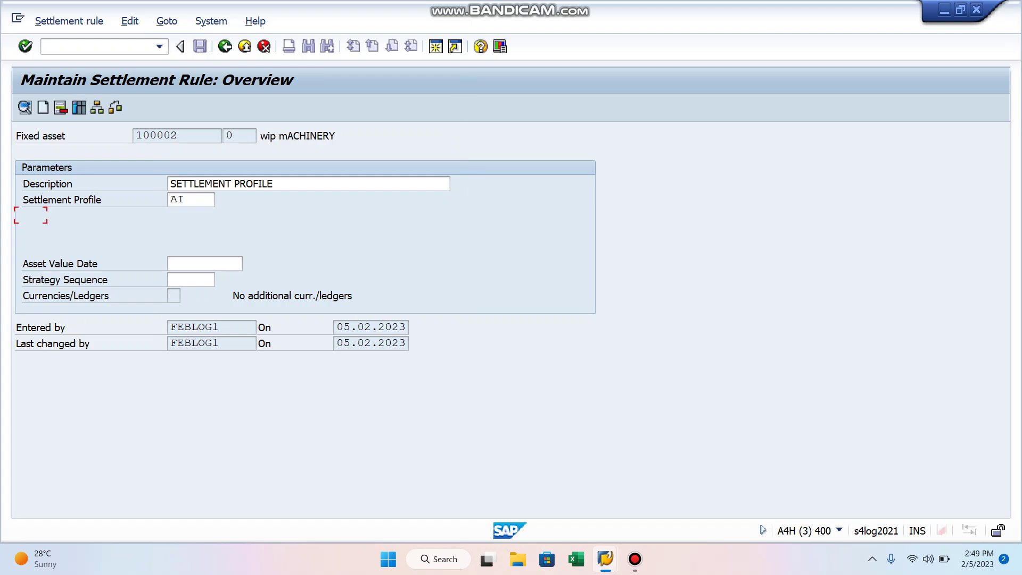
Add a distribution rule settling 100% to category FXA receiver asset 100001 and return to the line item list.
key("F4")
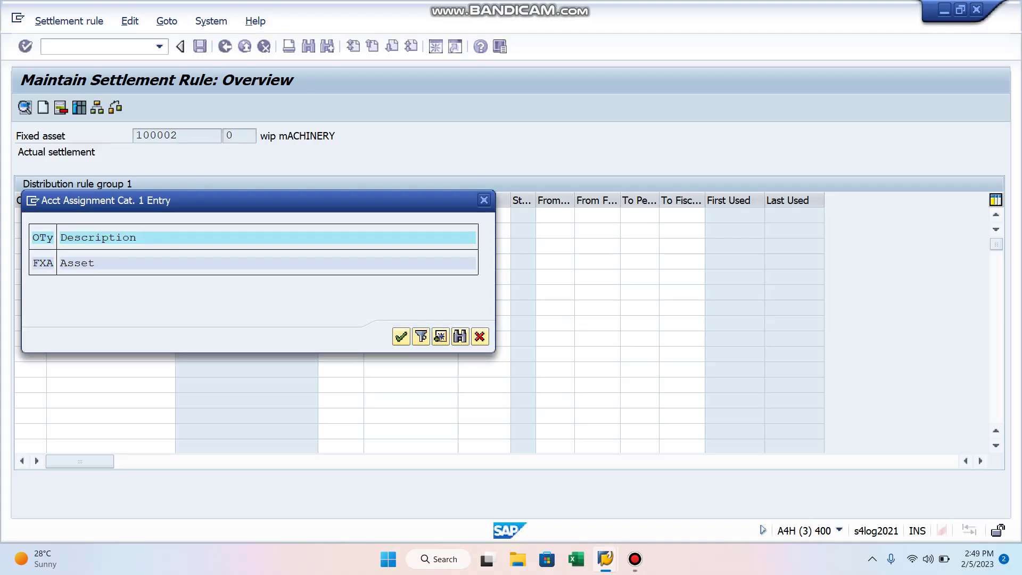
key("Return")
key("Tab")
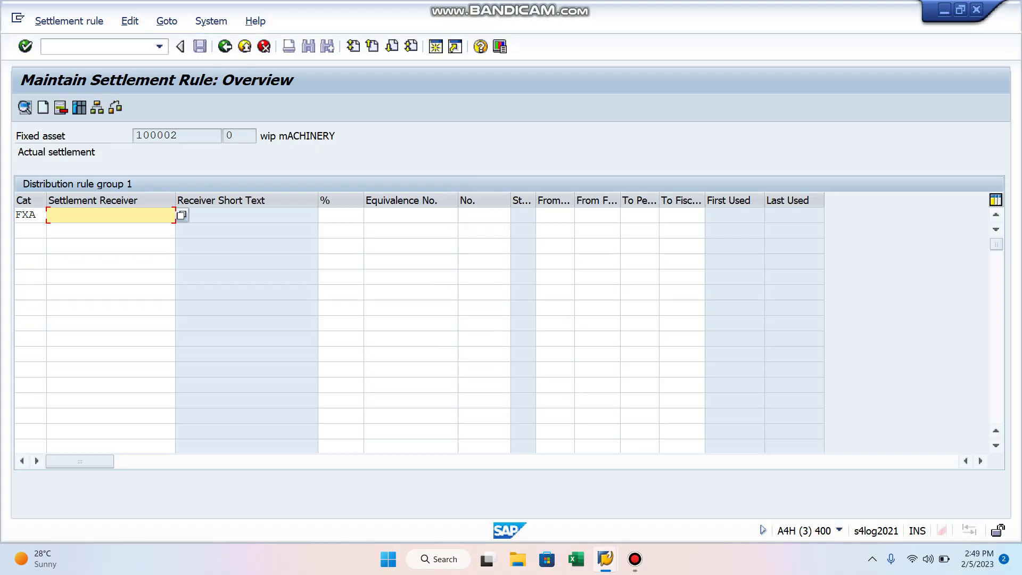
type("100001")
key("Tab")
type("100")
key("Return")
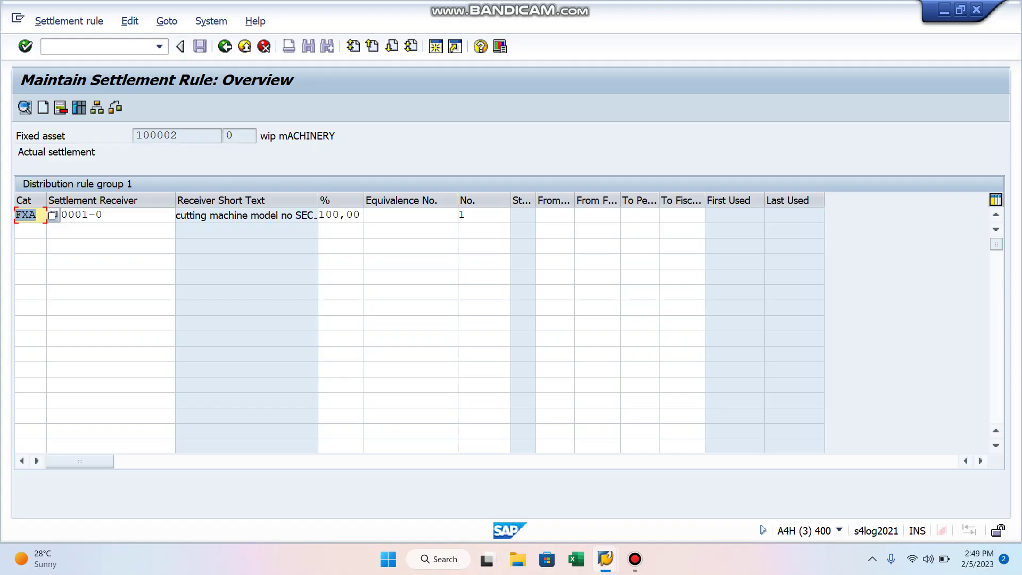
left_click(225, 46)
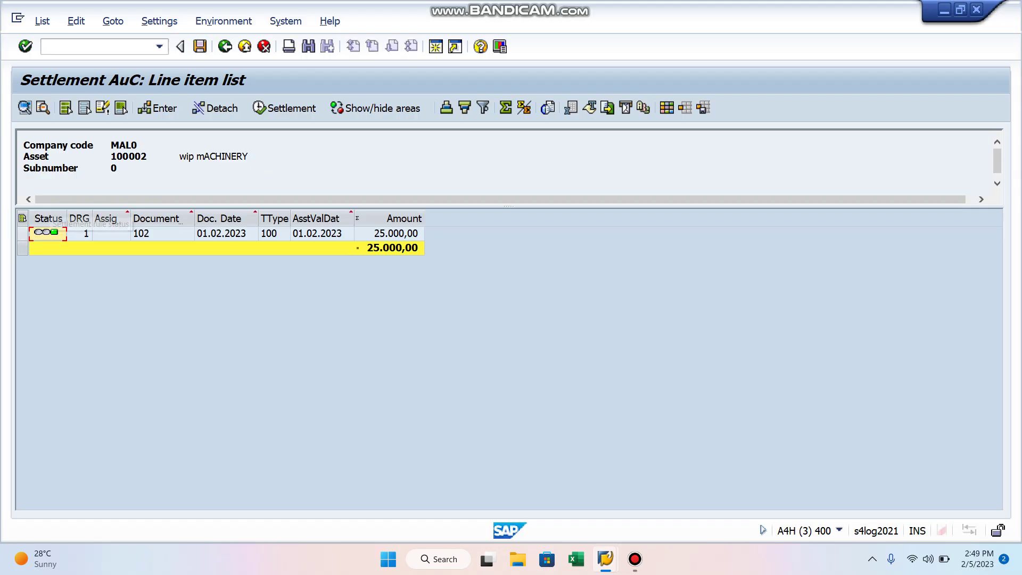
Start the settlement of document 102's line item and save the changes to the distribution rules.
left_click(22, 234)
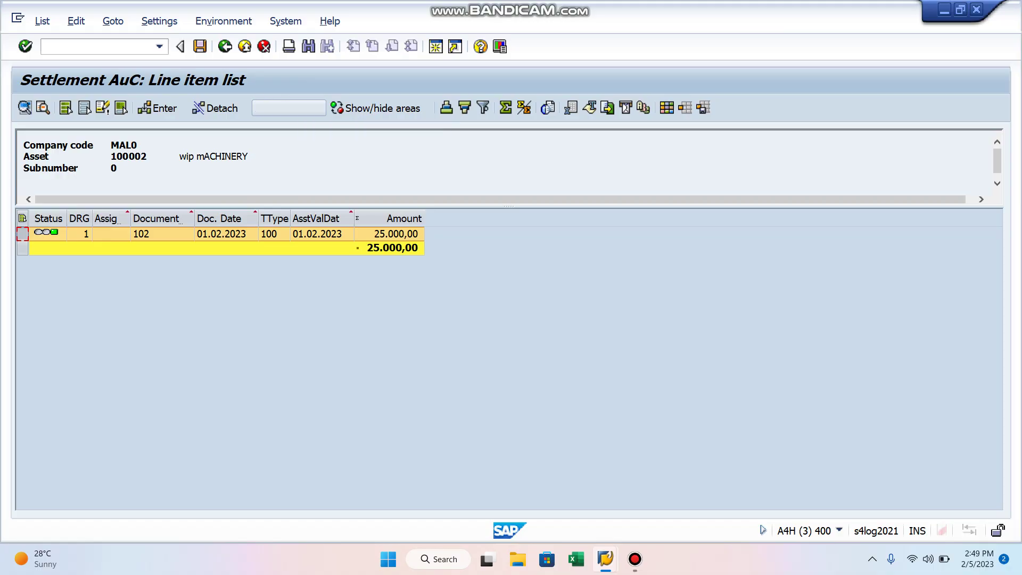
left_click(287, 108)
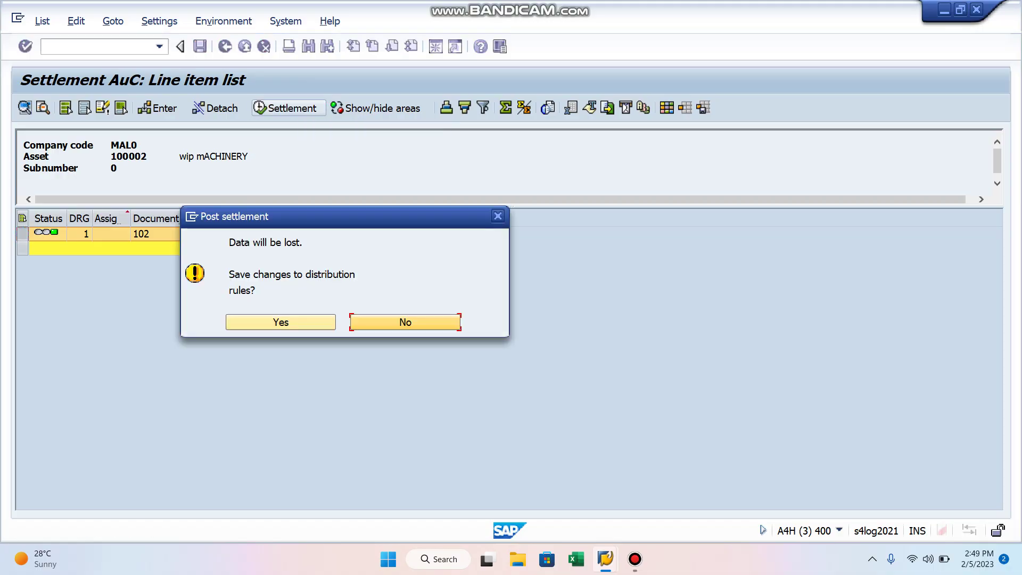
left_click(281, 322)
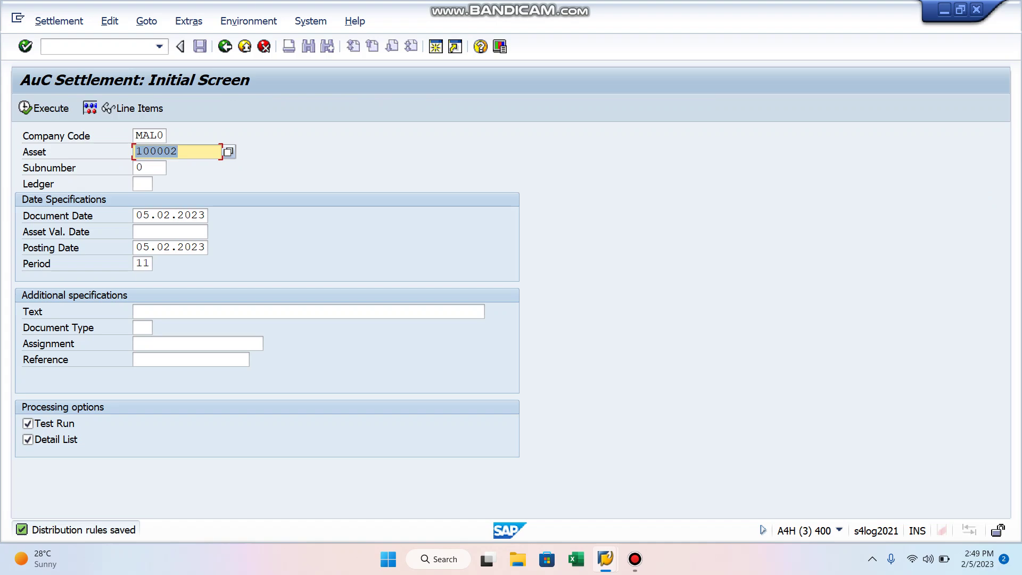
Set the asset value date to 05.02.2023 and try a settlement test run for asset 100002.
left_click(159, 231)
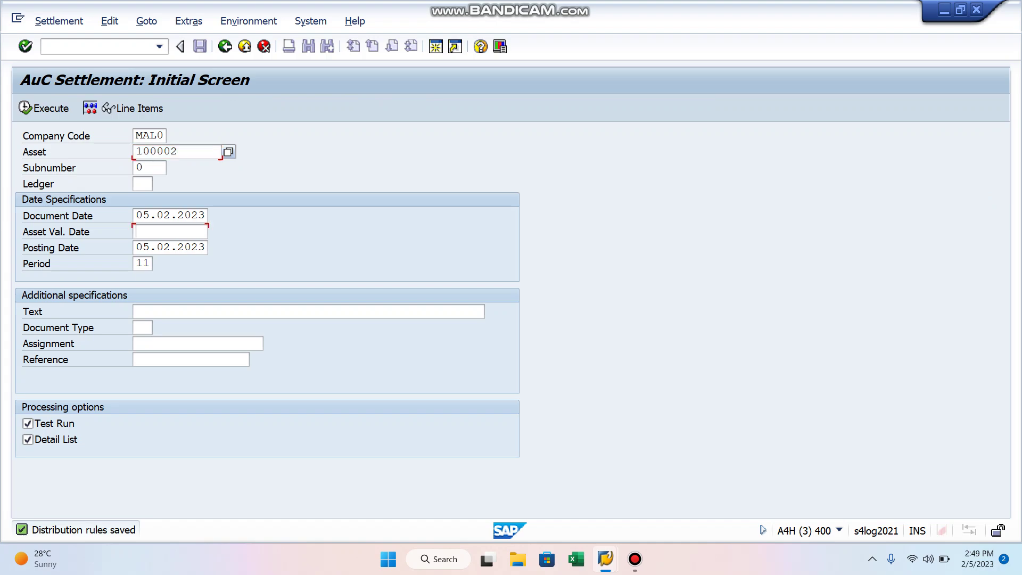
type("05.02.2023")
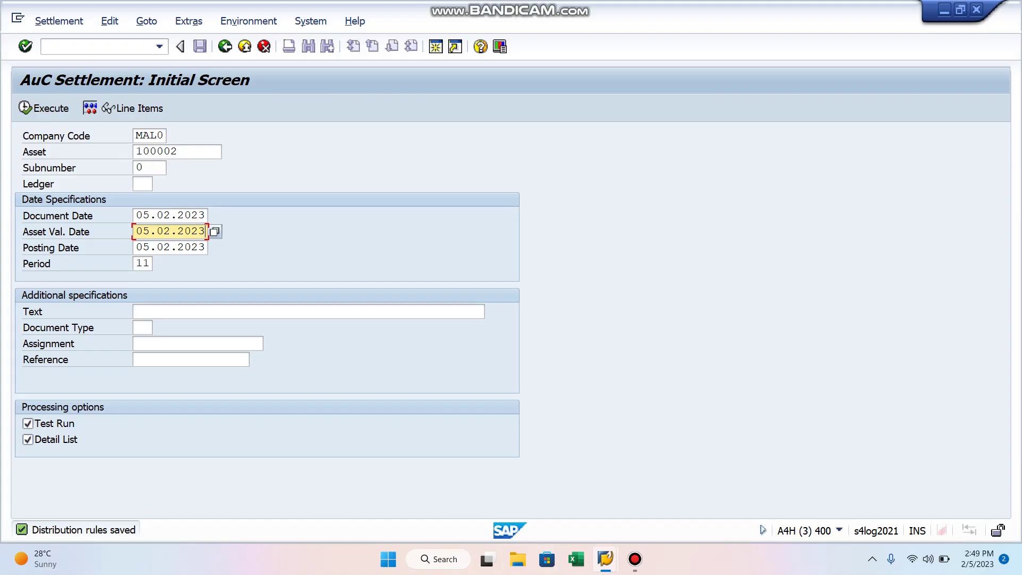
left_click(44, 108)
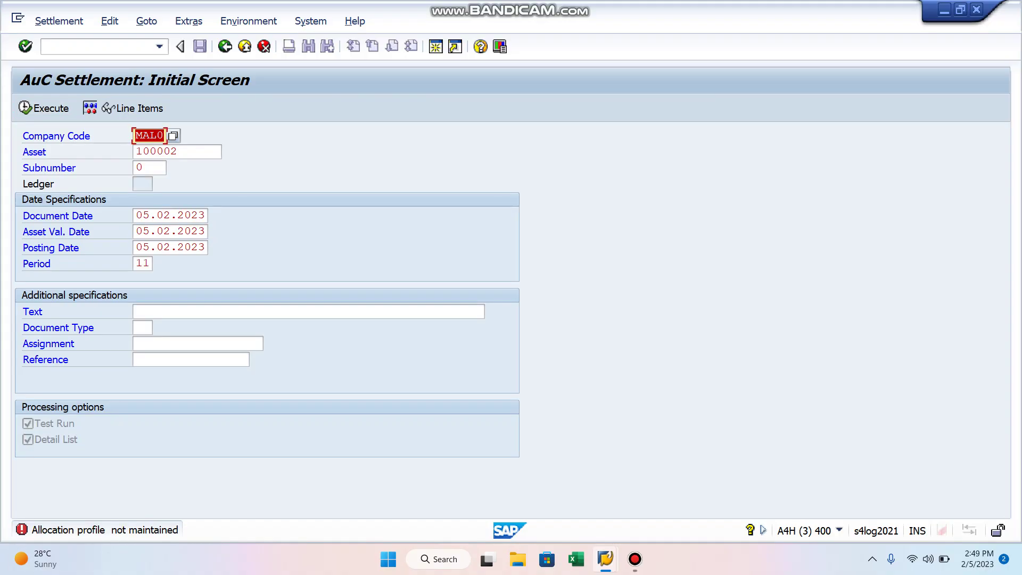
Open transaction OAAZ in a new session and locate company code MAL0 in the settlement profile table.
key("Return")
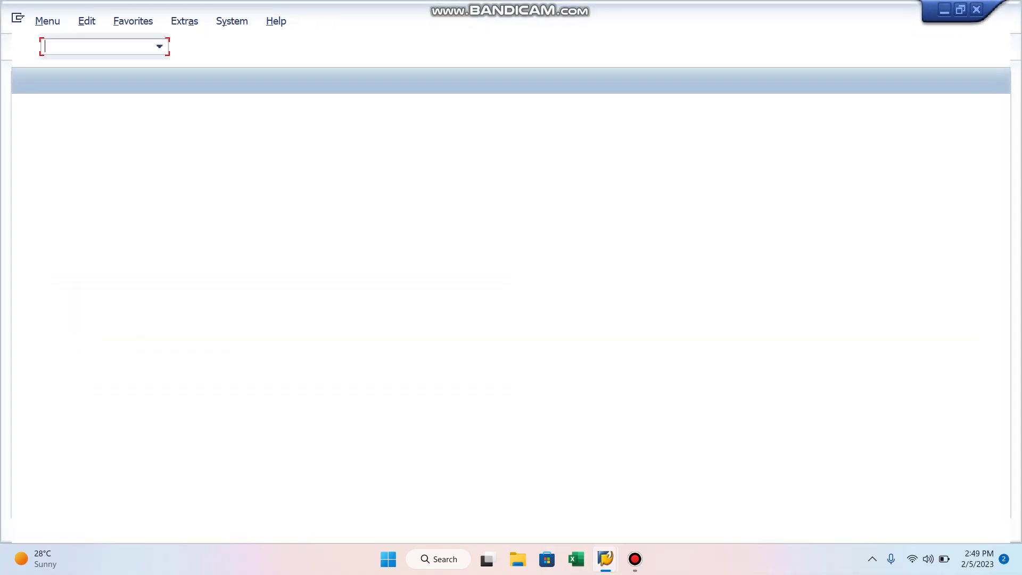
type("OAAZ")
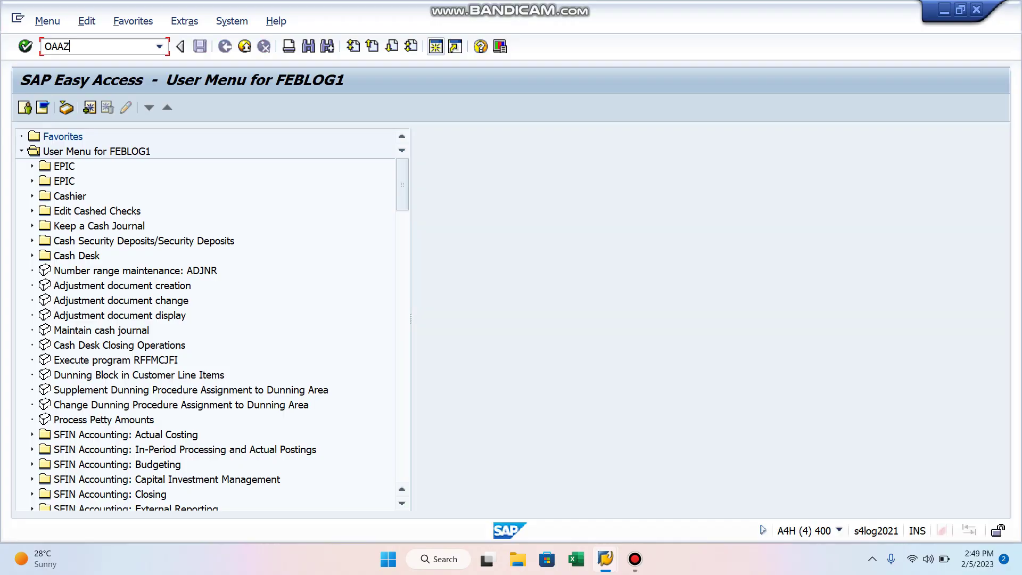
key("Return")
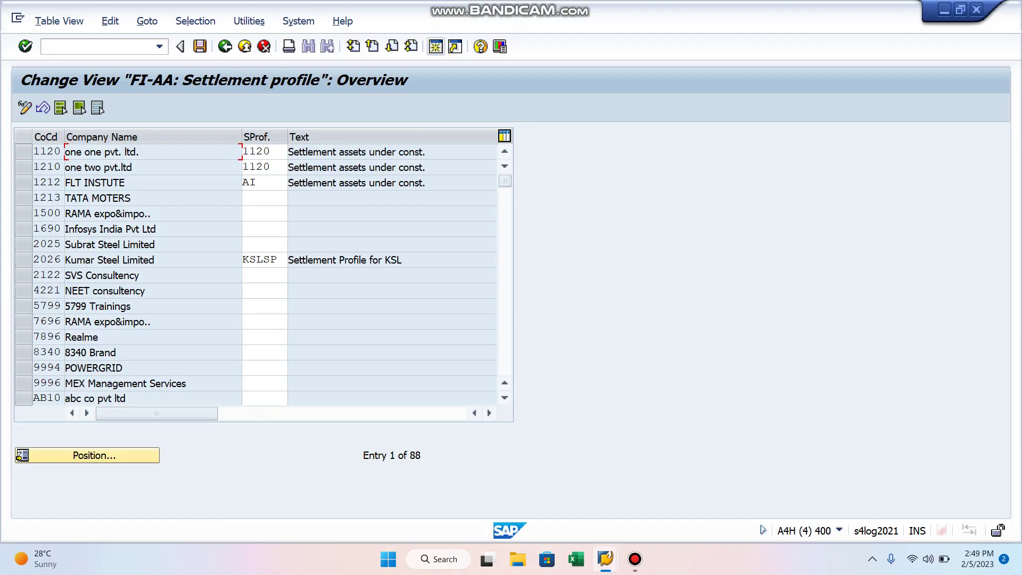
left_click(95, 455)
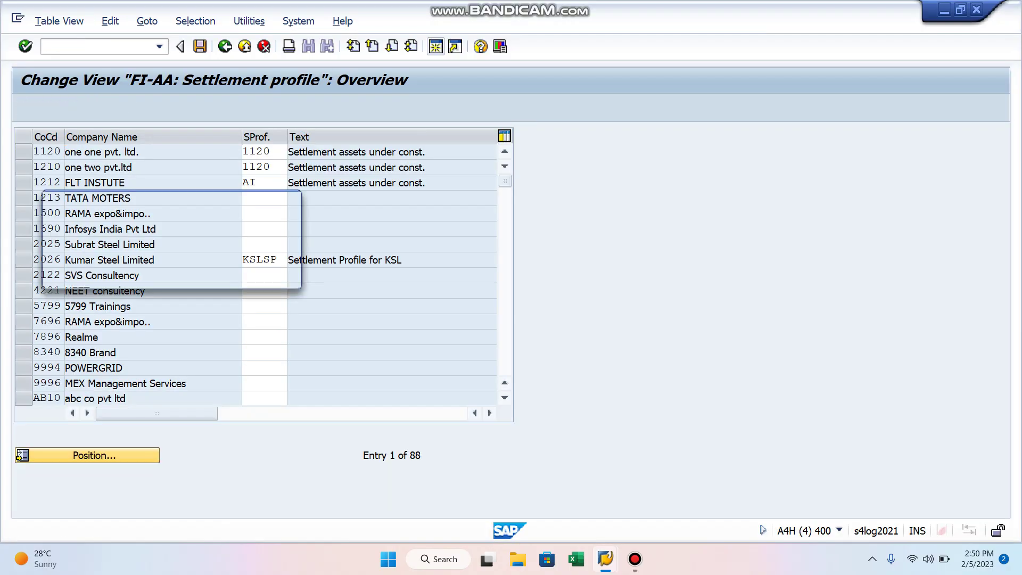
type("MAL0")
key("Return")
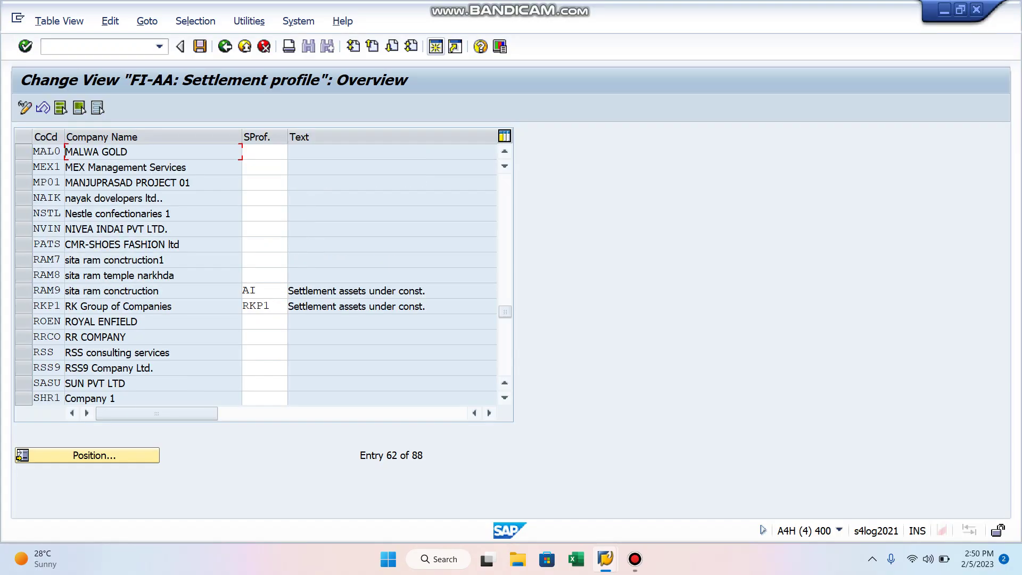
Assign settlement profile AI to company code MAL0 and save it with the proposed customizing request.
key("Return")
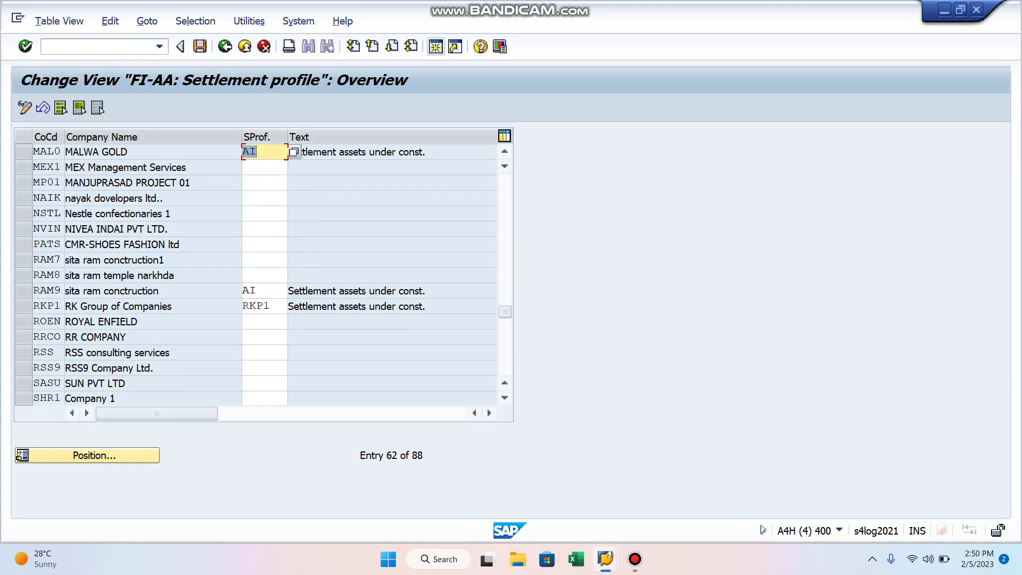
key("Return")
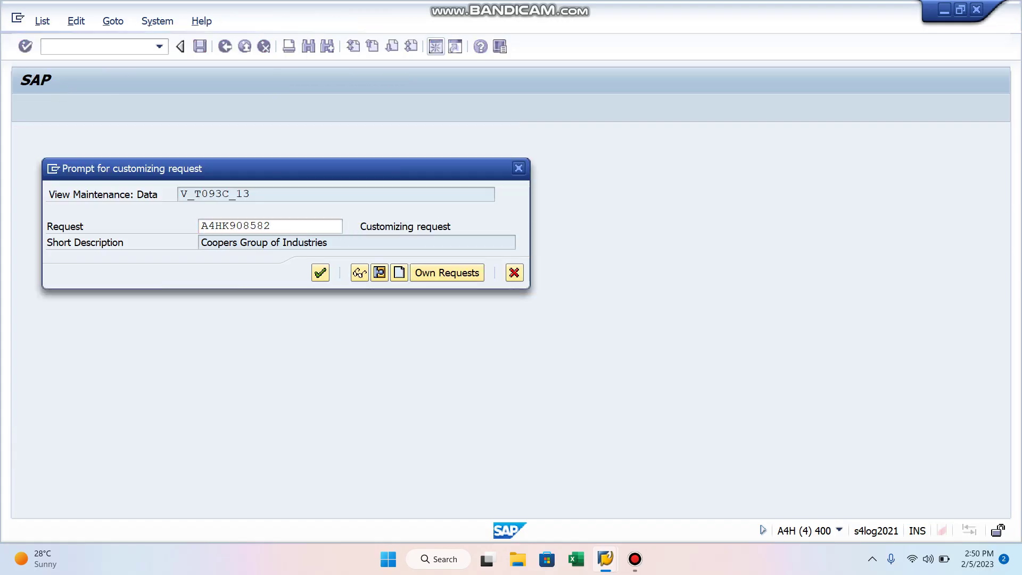
key("F3")
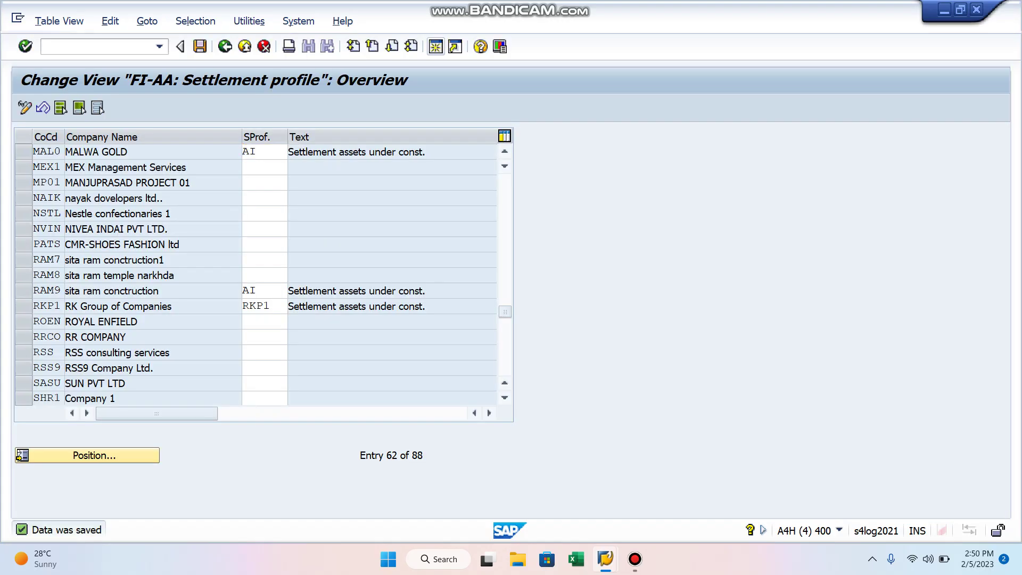
Retry the settlement test run in the original session and restart the settlement through transaction AIBU.
key("alt+Tab")
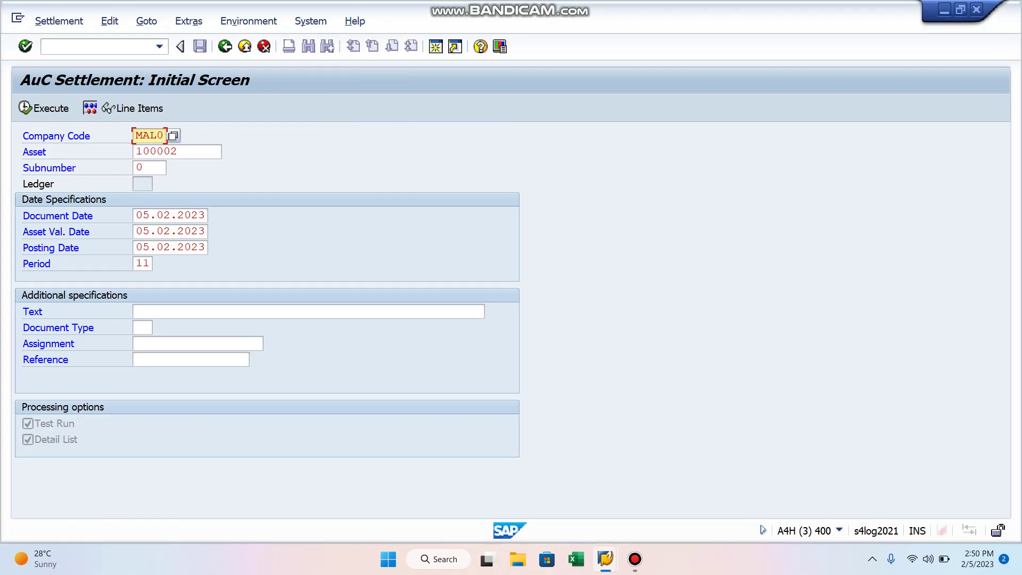
key("F8")
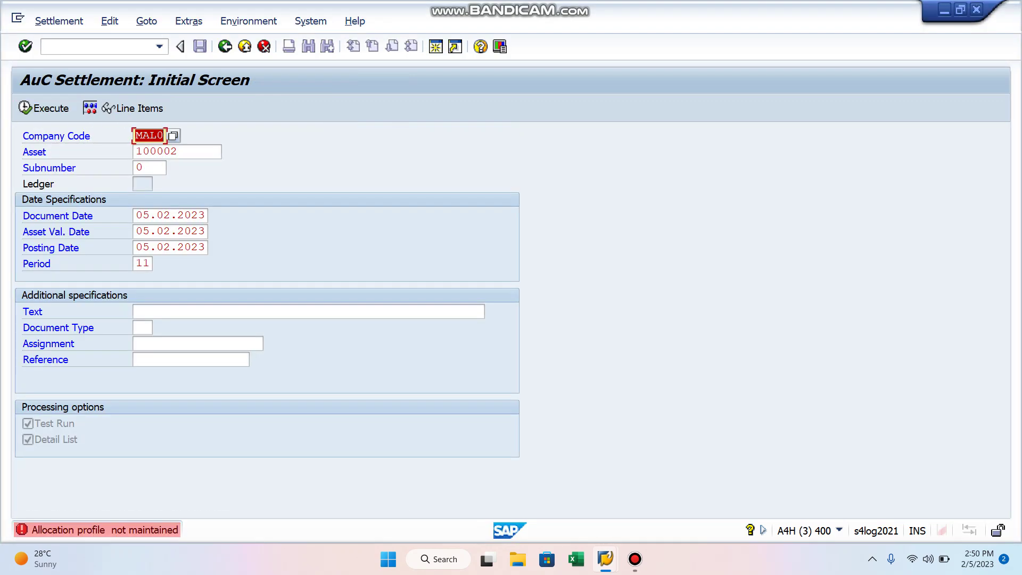
left_click(46, 47)
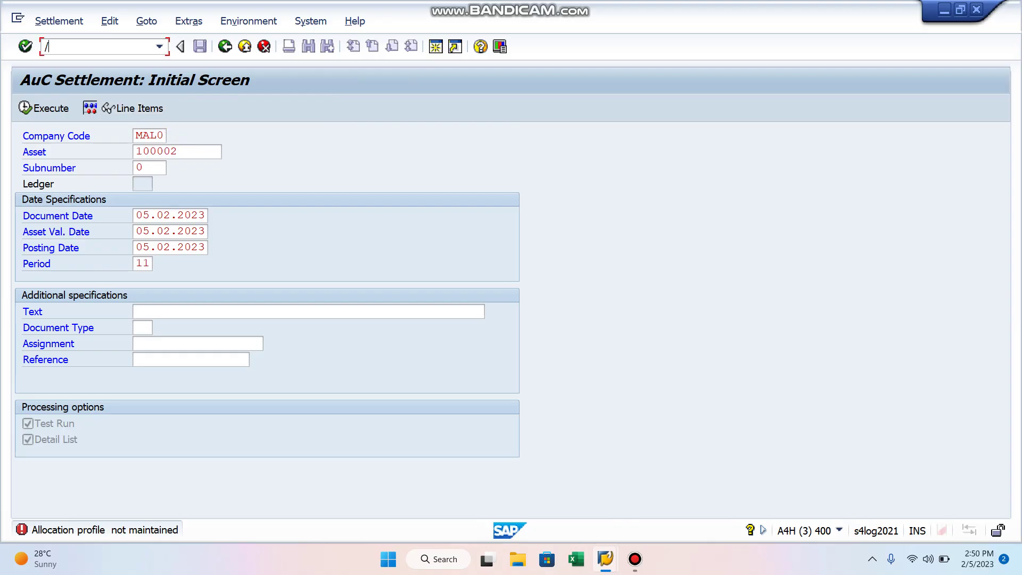
type("/N")
key("Return")
type("AI")
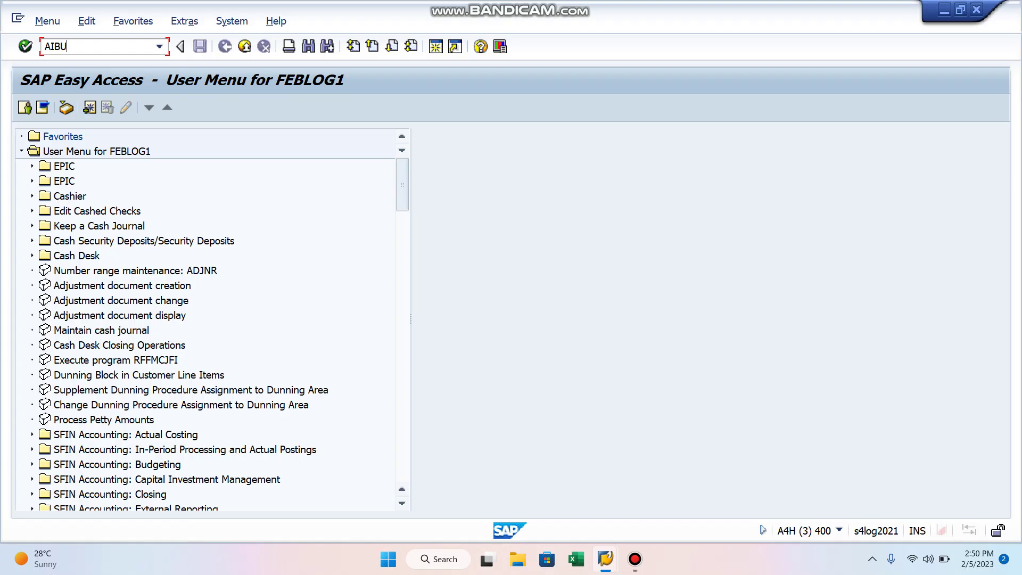
type("BU")
key("Return")
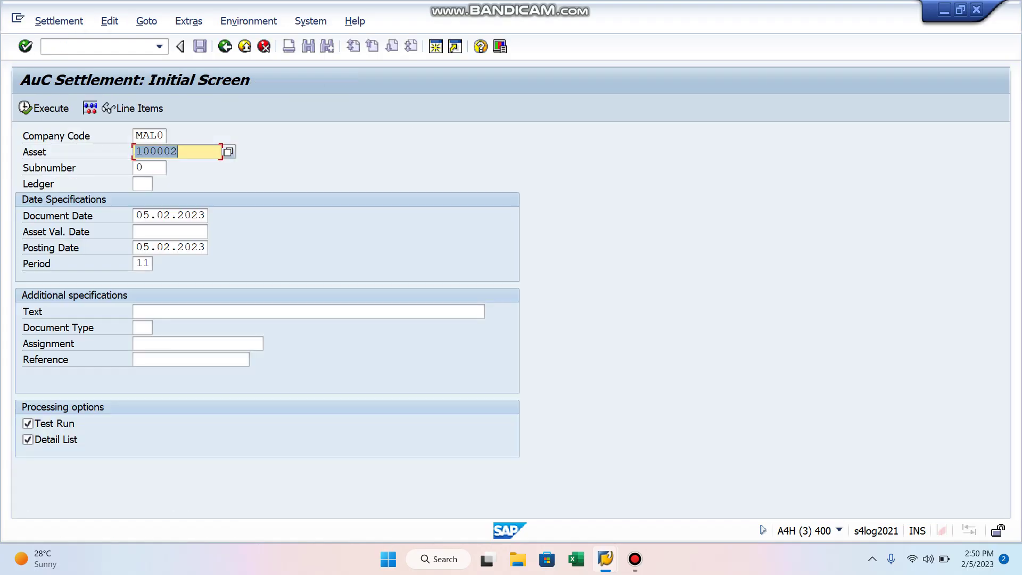
Test-run the settlement of asset 100002 with asset value date 05.02.2023 and document type AA, and return to the initial screen.
left_click(169, 231)
type("05.02.2023")
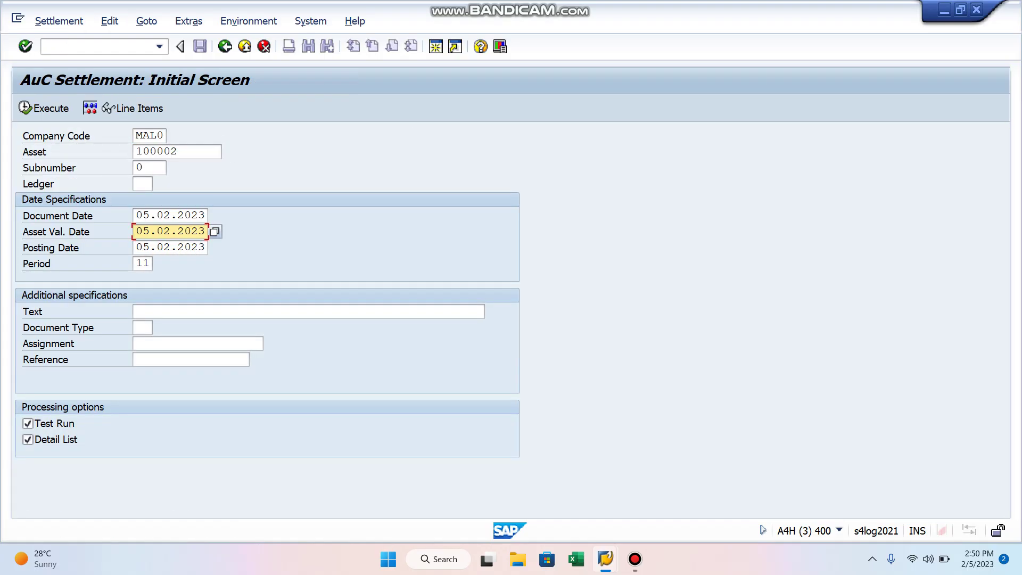
left_click(44, 108)
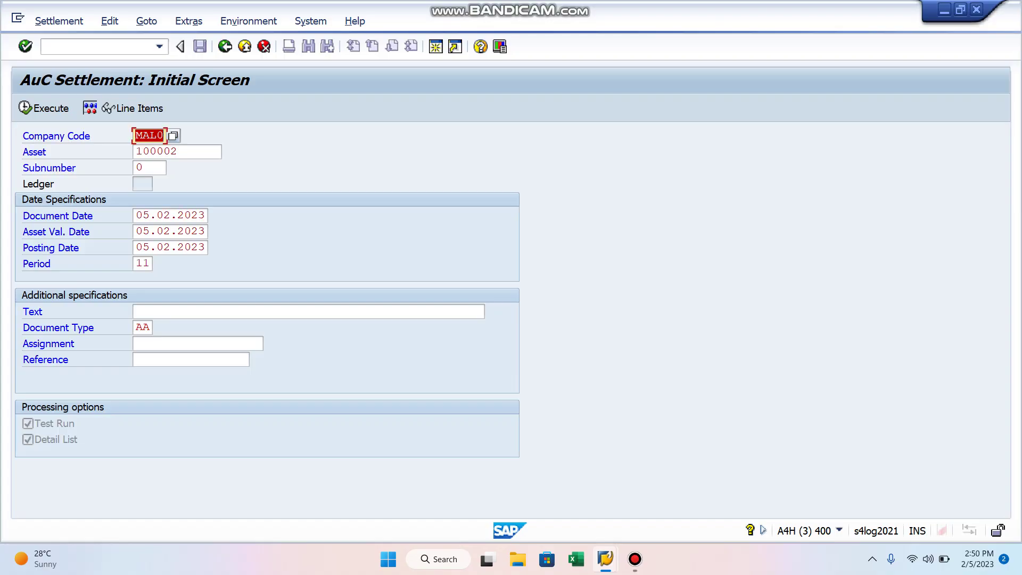
key("Return")
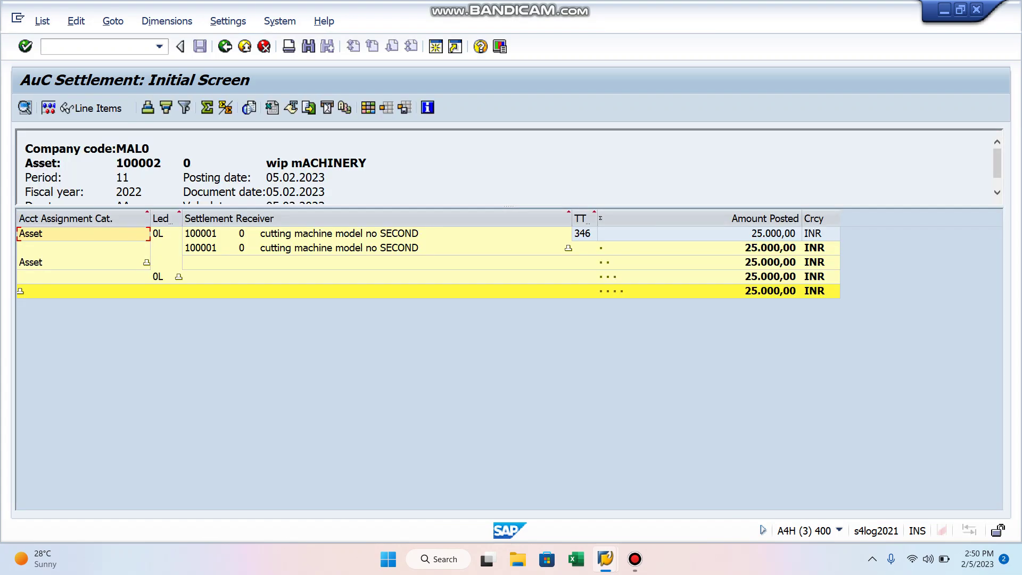
left_click(225, 46)
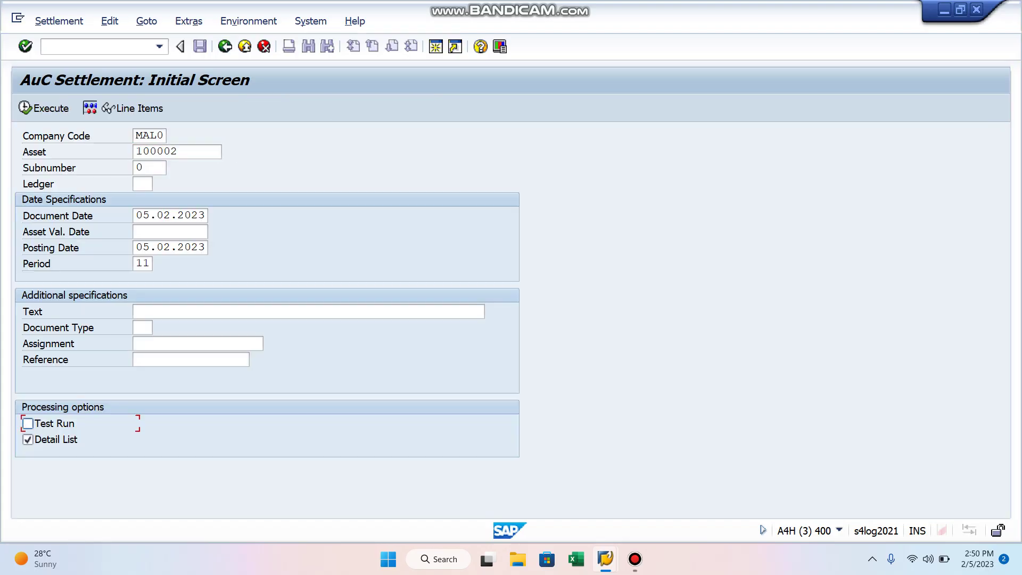
Try to execute the actual settlement of asset 100002 and open the settlement document number range activity from the error message's help.
left_click(48, 108)
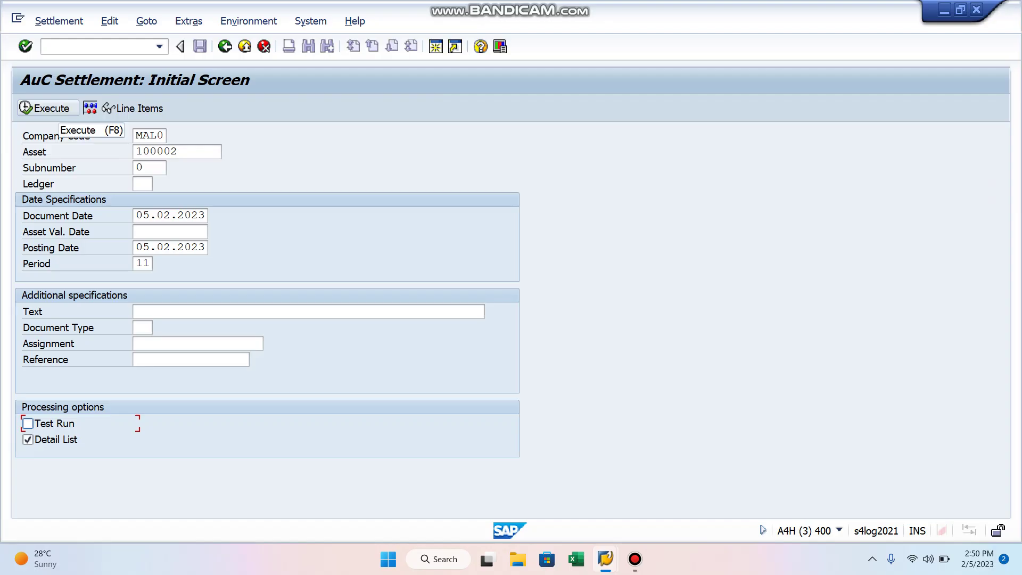
left_click(48, 108)
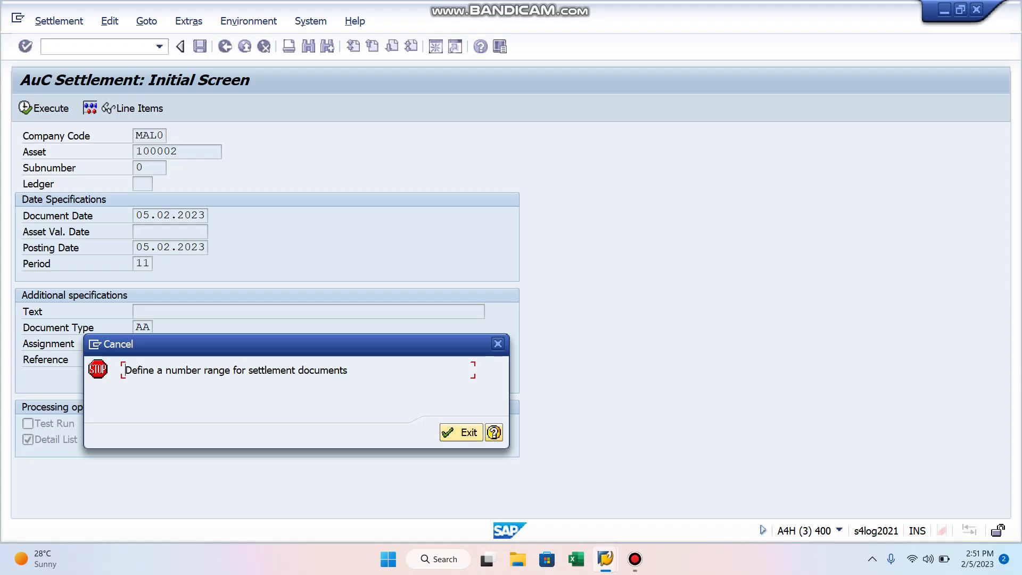
left_click(494, 432)
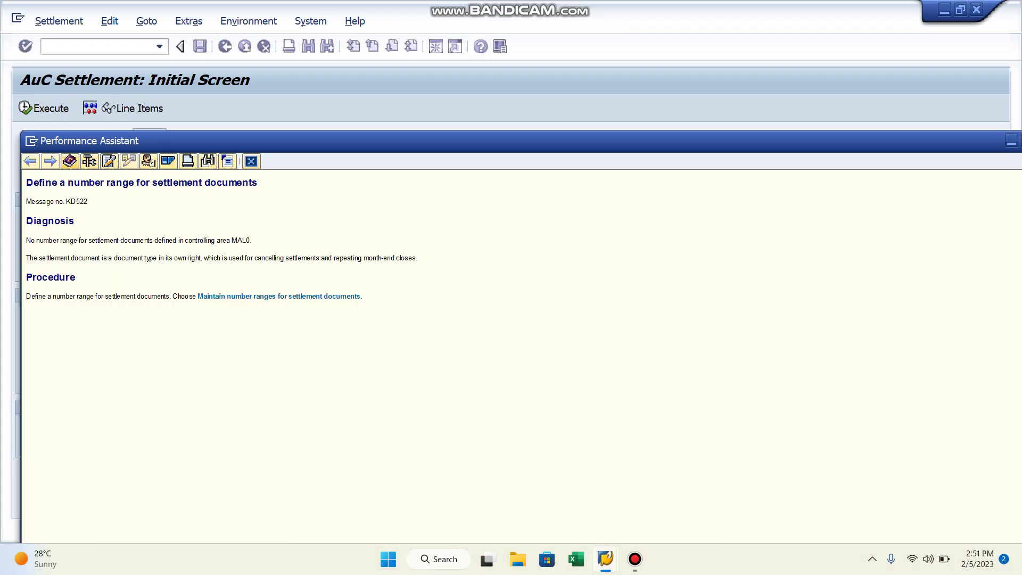
left_click(279, 297)
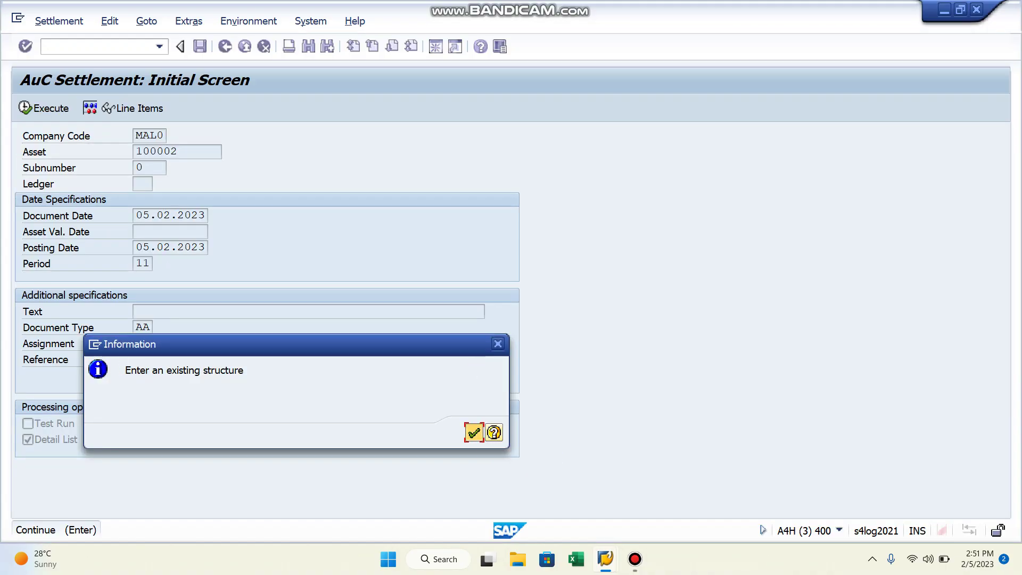
left_click(474, 432)
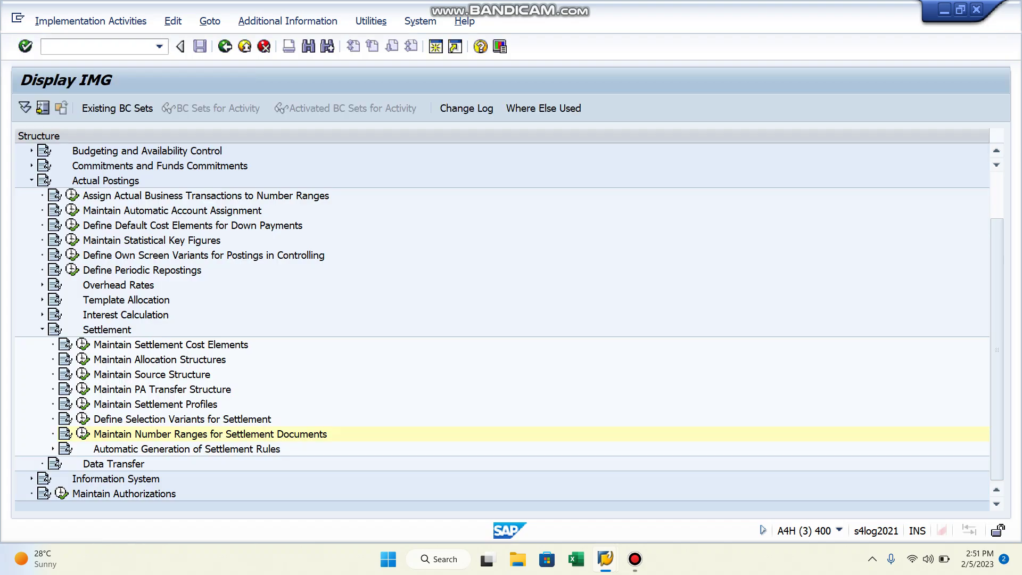
Open group maintenance for number range object CO_ABRECHN and find MAL0 among the non-assigned elements.
left_click(84, 434)
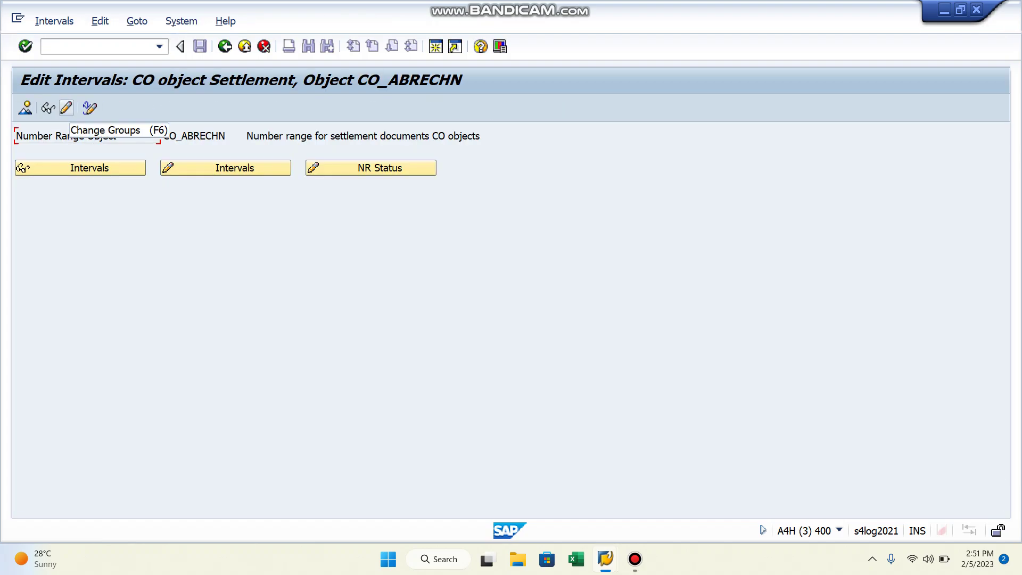
left_click(66, 107)
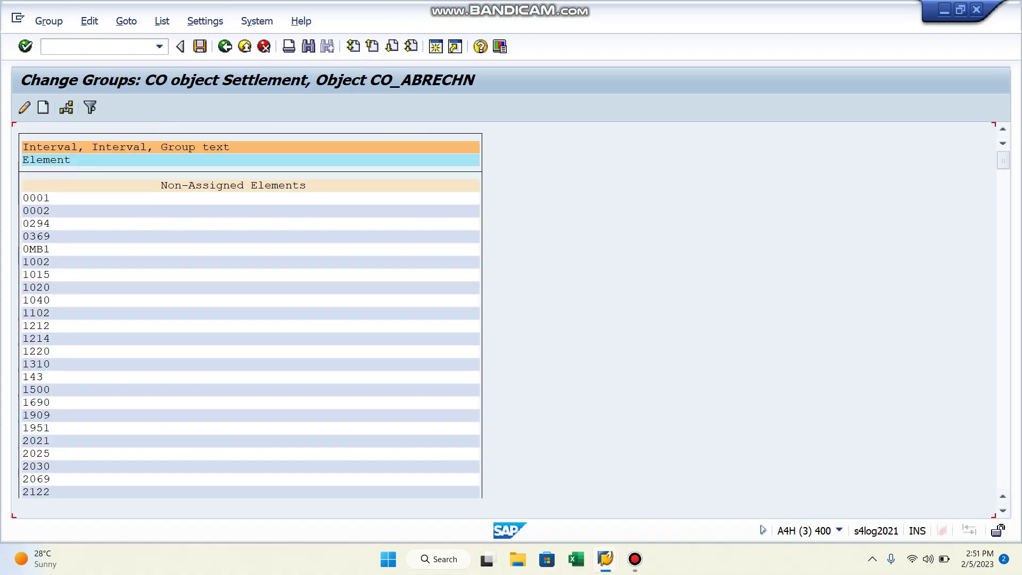
key("ctrl+f")
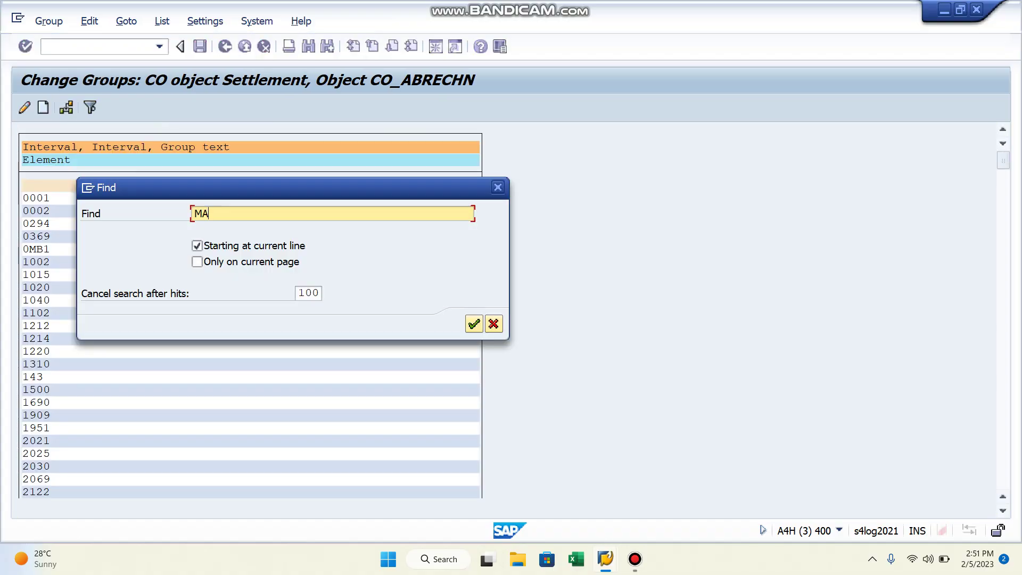
type("MAL0")
key("Return")
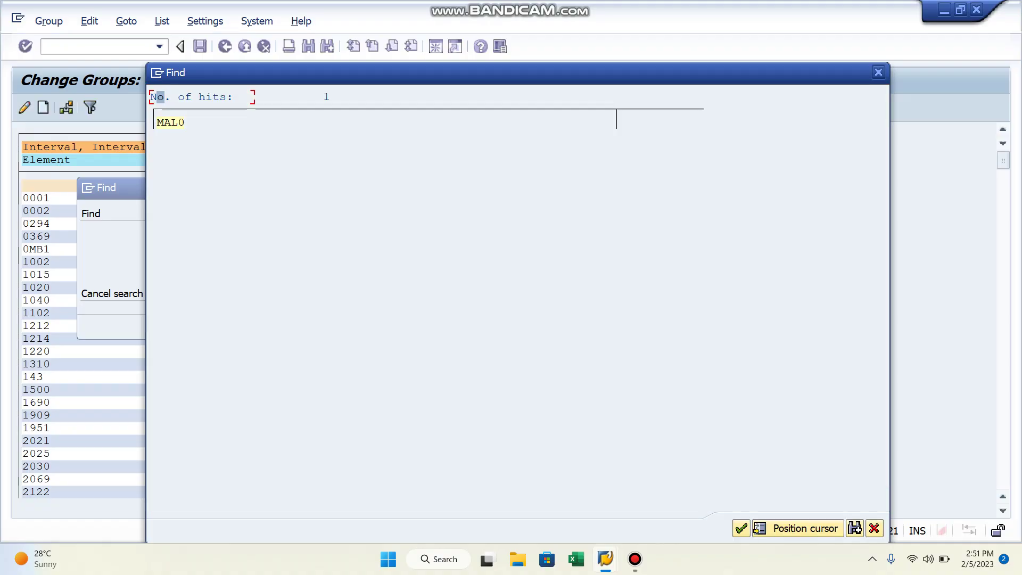
key("Return")
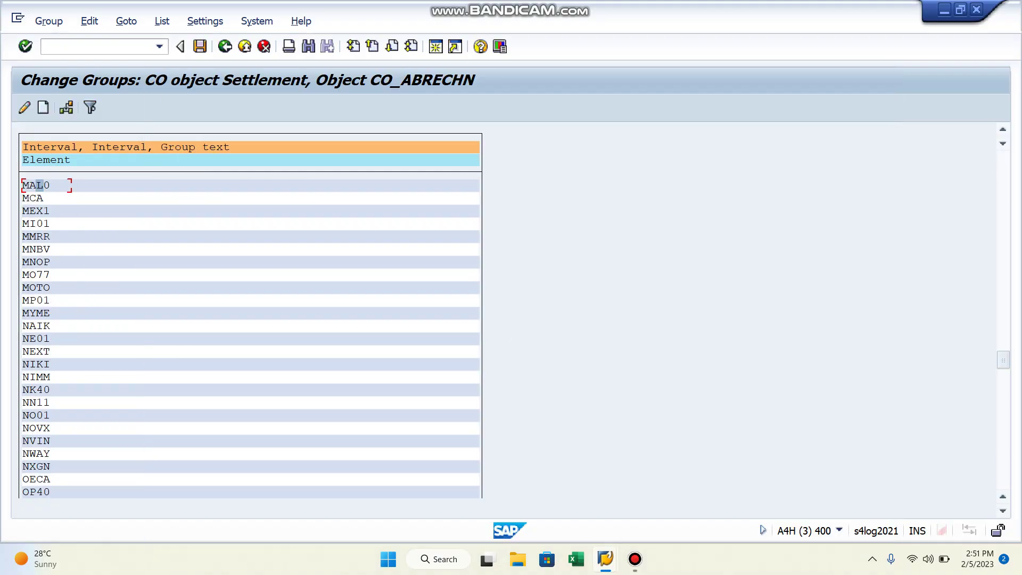
Assign element MAL0 to a settlement number range group, save it and leave number range maintenance.
left_click(66, 107)
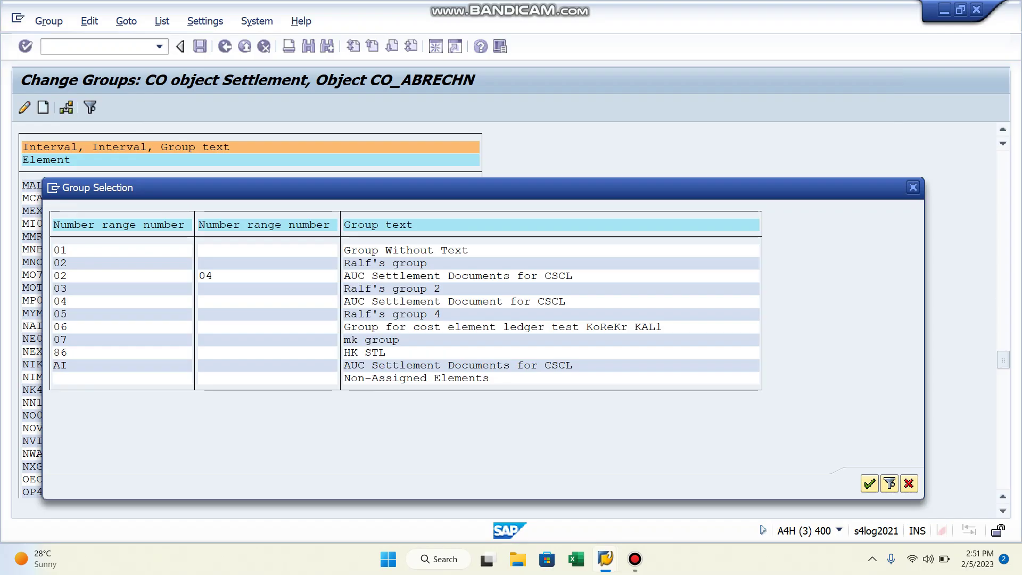
key("Escape")
key("ctrl+s")
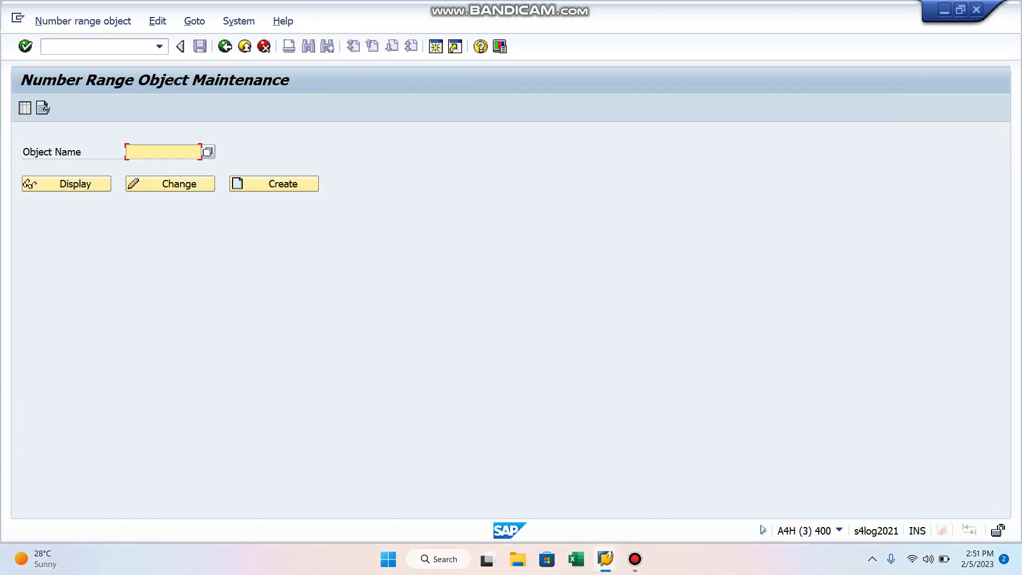
key("F3")
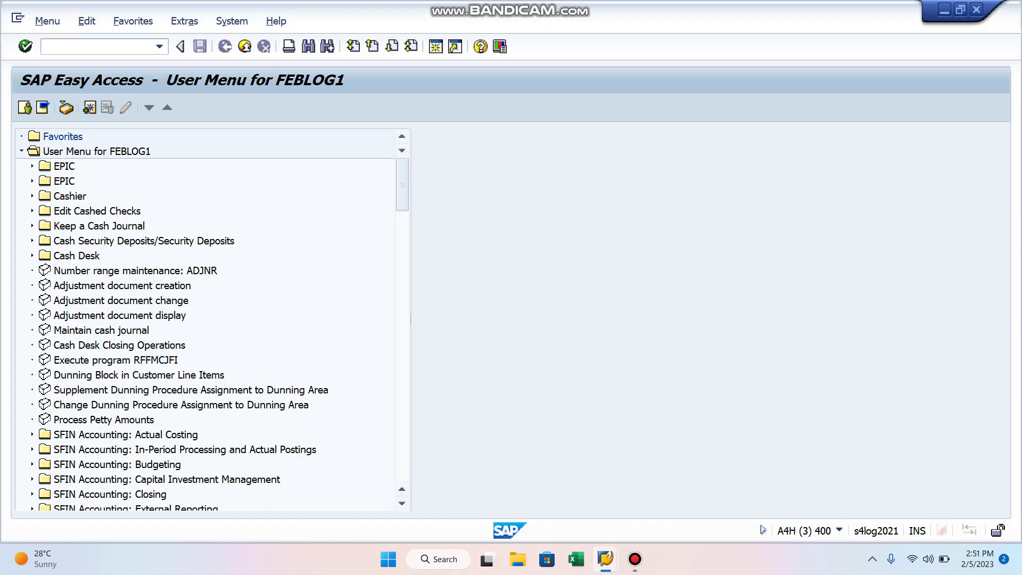
Restart transaction AIBU and try to settle asset 100001 with asset value date 05.02.2023 and the test run turned off.
type("AIBU")
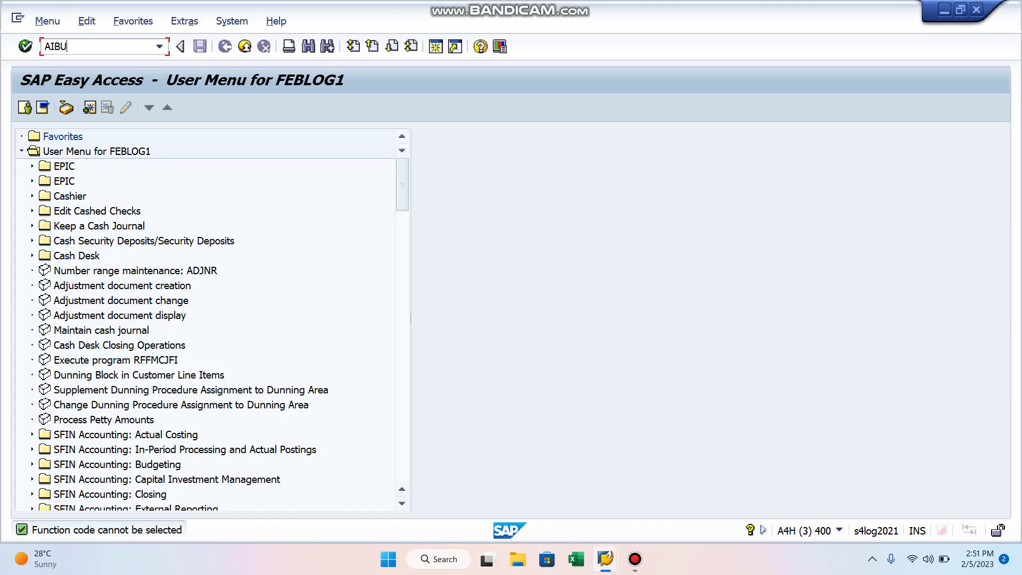
key("Return")
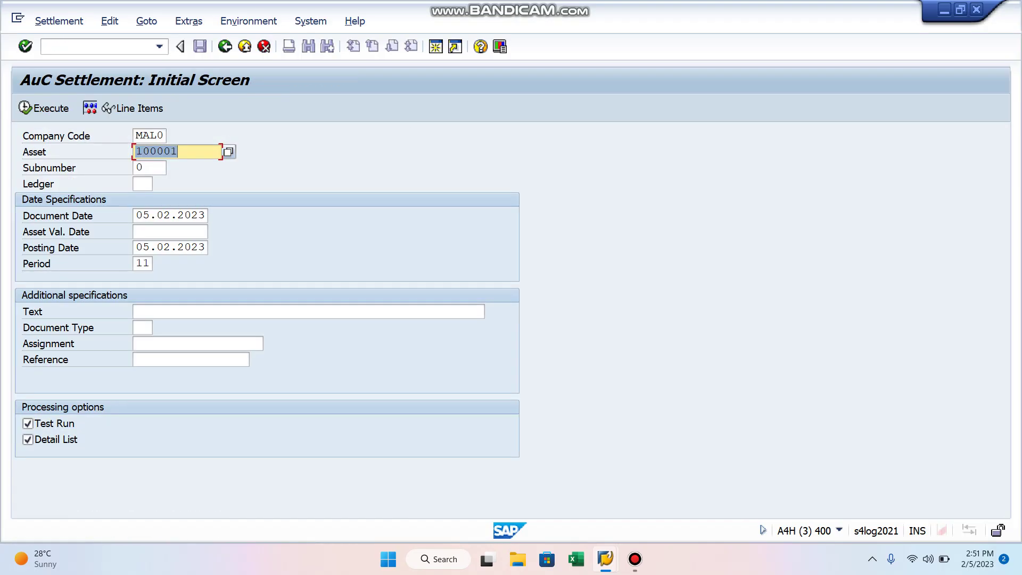
key("Tab")
key("Tab")
key("Tab")
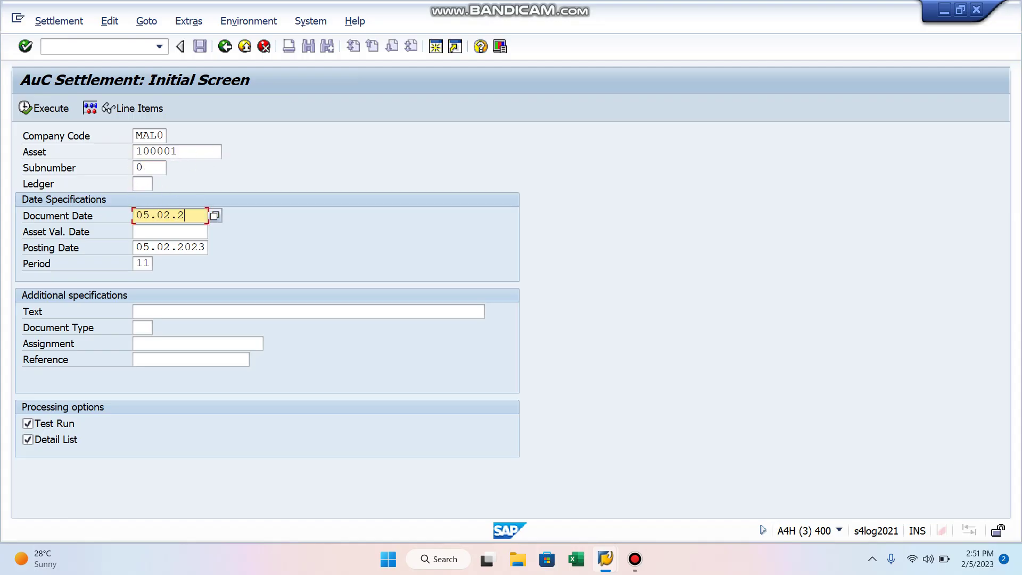
key("Tab")
key("Tab")
key("shift+Tab")
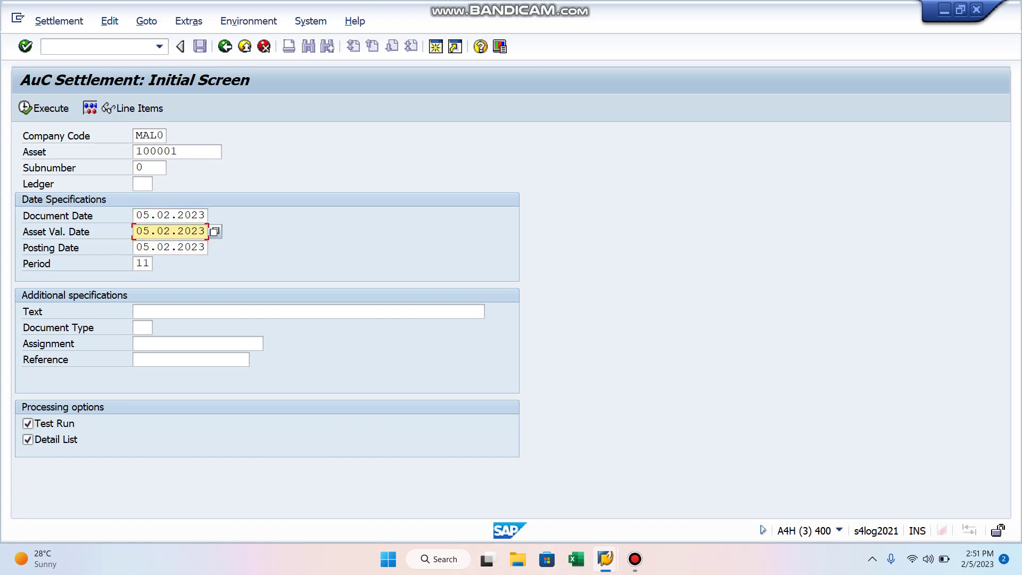
left_click(27, 423)
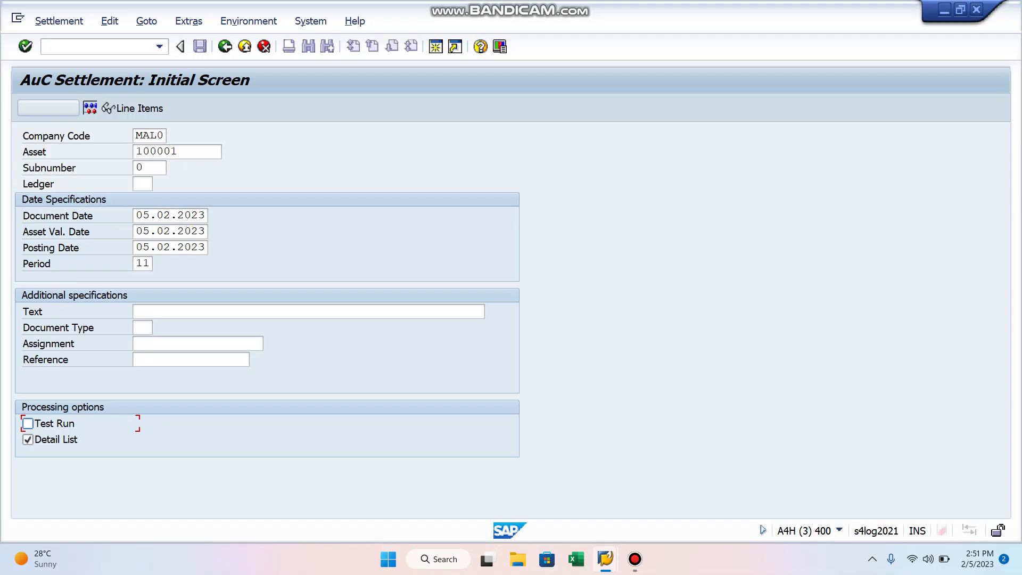
key("Return")
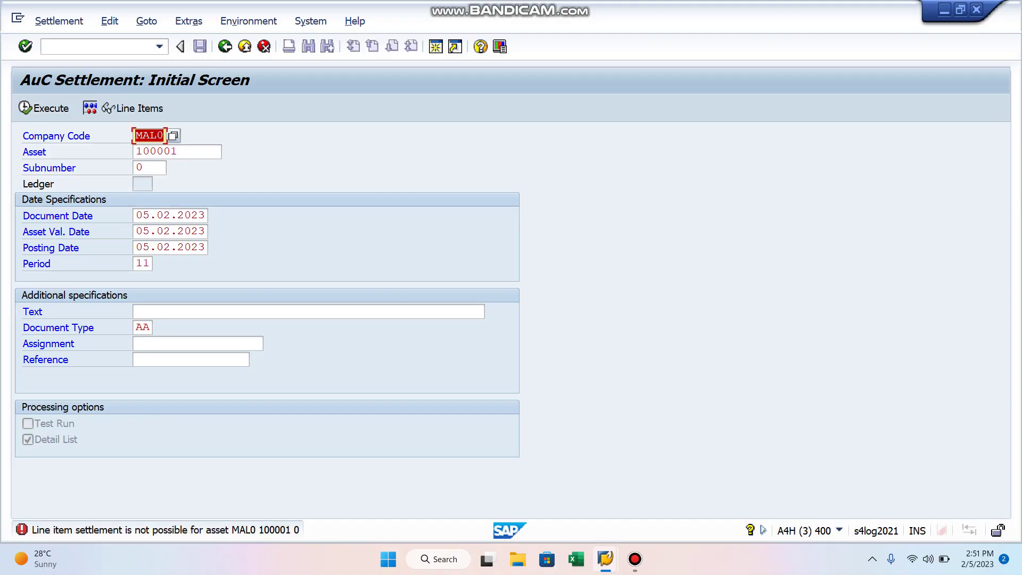
Change the asset to 100002 and post its settlement, accepting the asset value date warning.
key("Tab")
key("BackSpace")
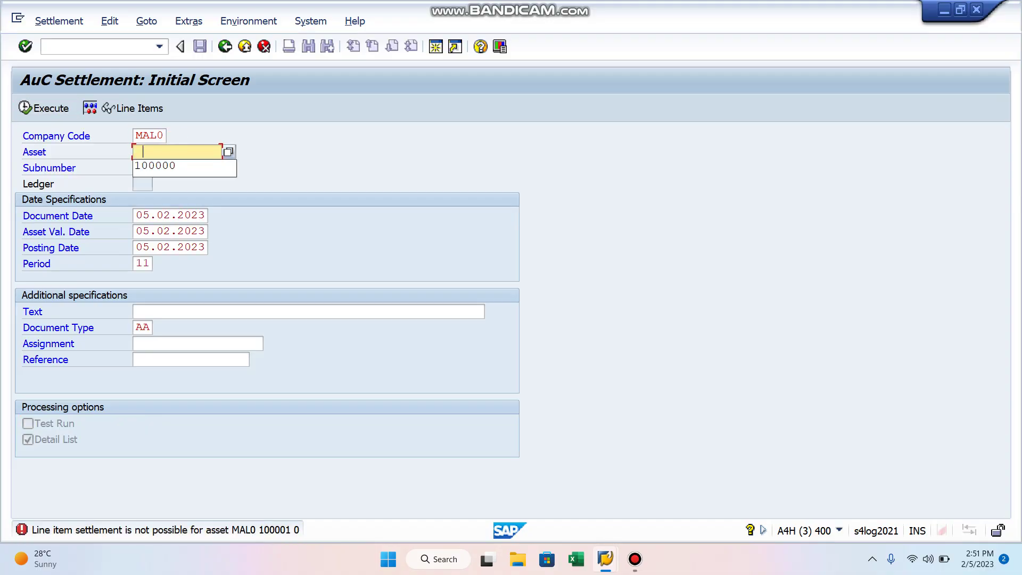
type("100002")
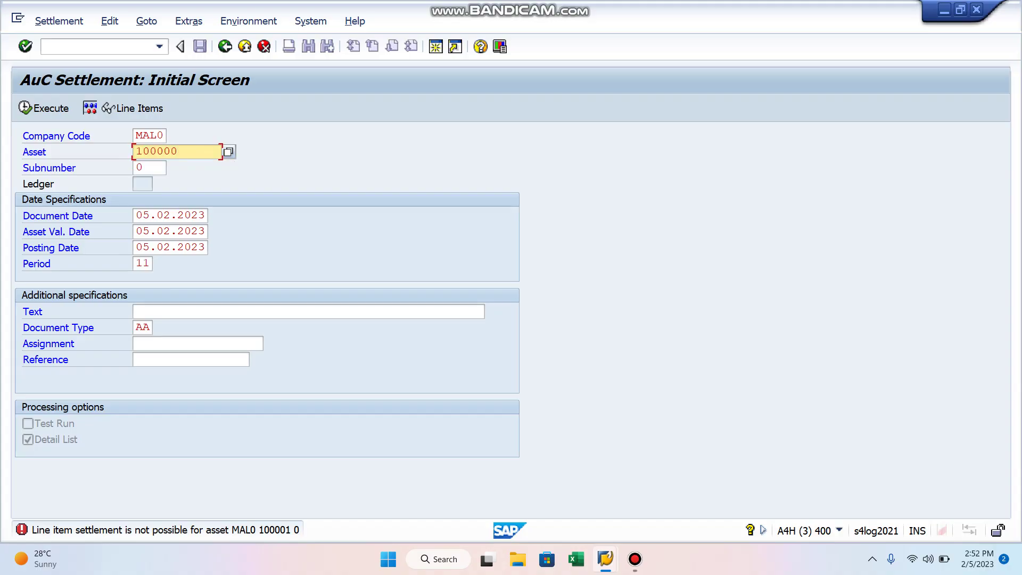
key("Return")
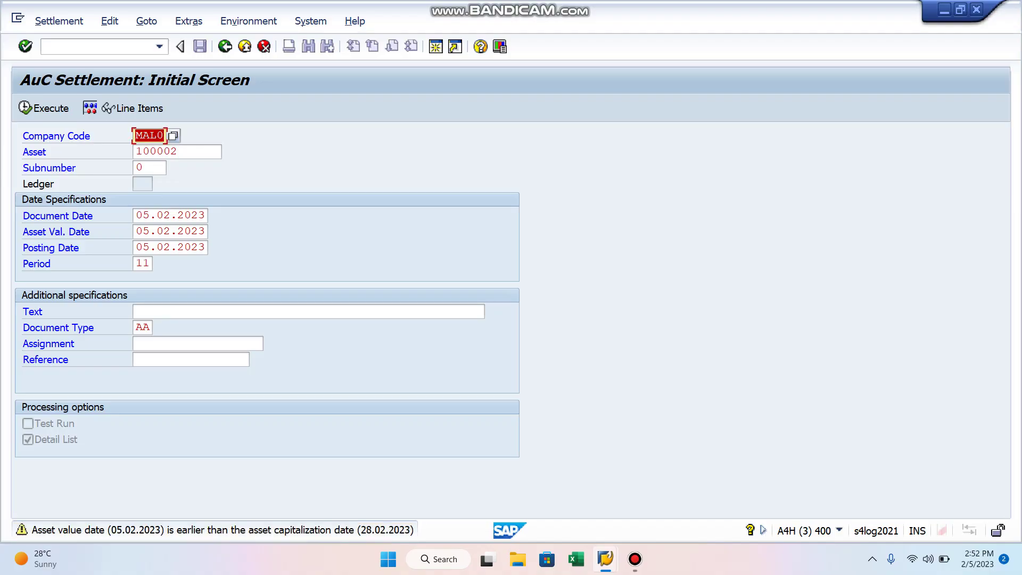
key("Return")
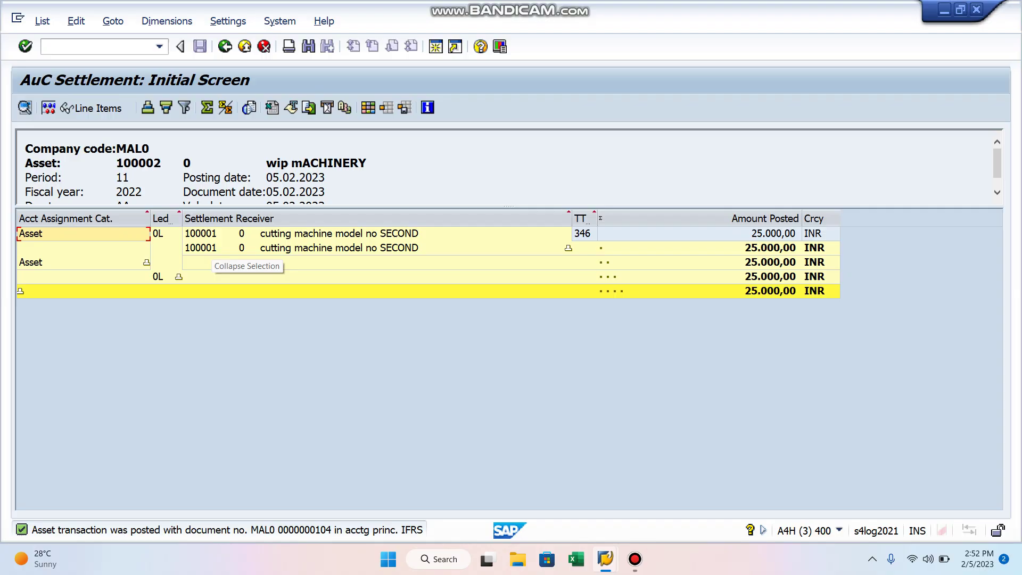
Switch to another session and open the Asset Explorer for asset 100001 with transaction AW01N.
key("alt+Tab")
key("Tab")
key("Tab")
key("Tab")
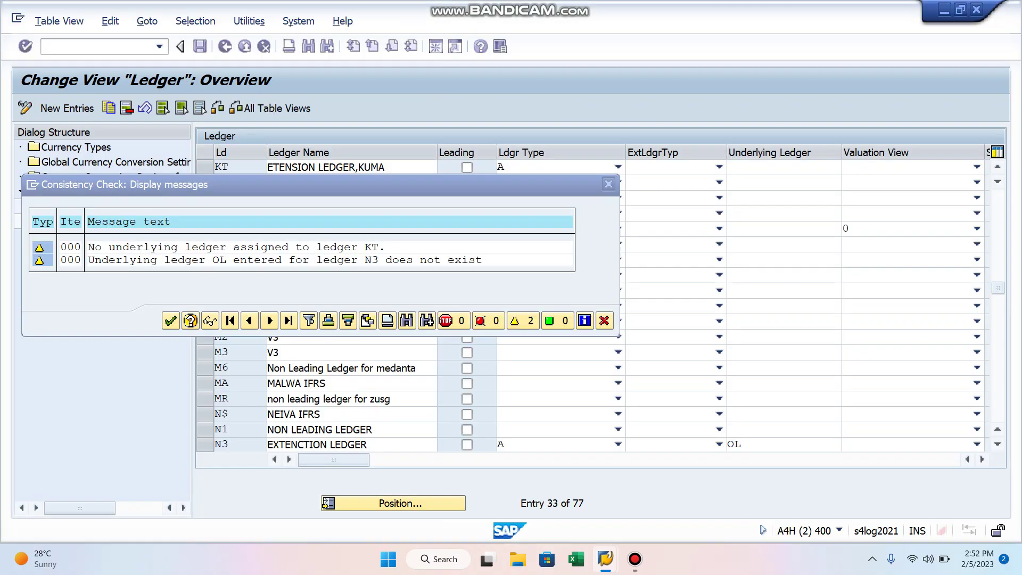
key("alt+Tab")
key("Tab")
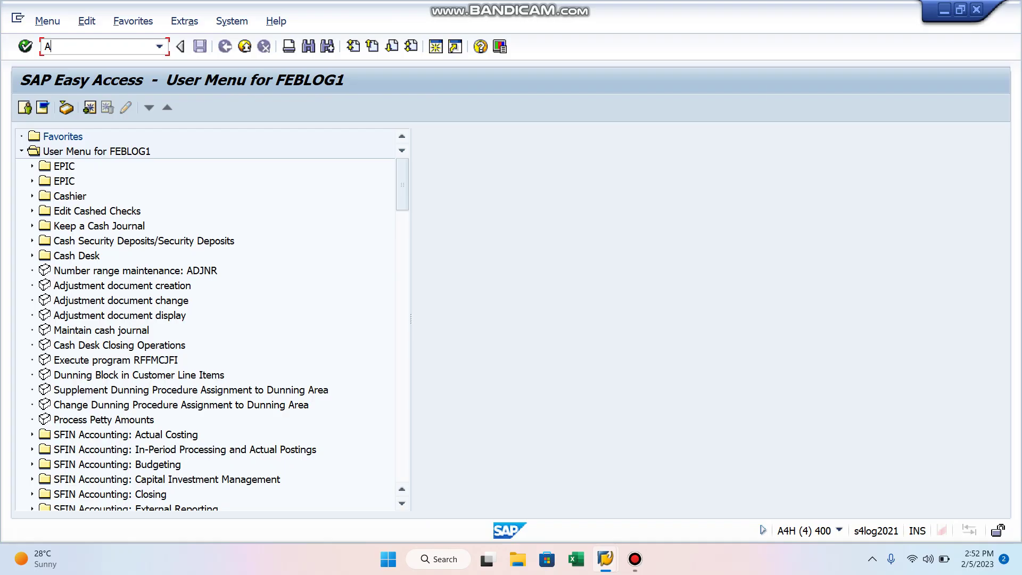
key("Return")
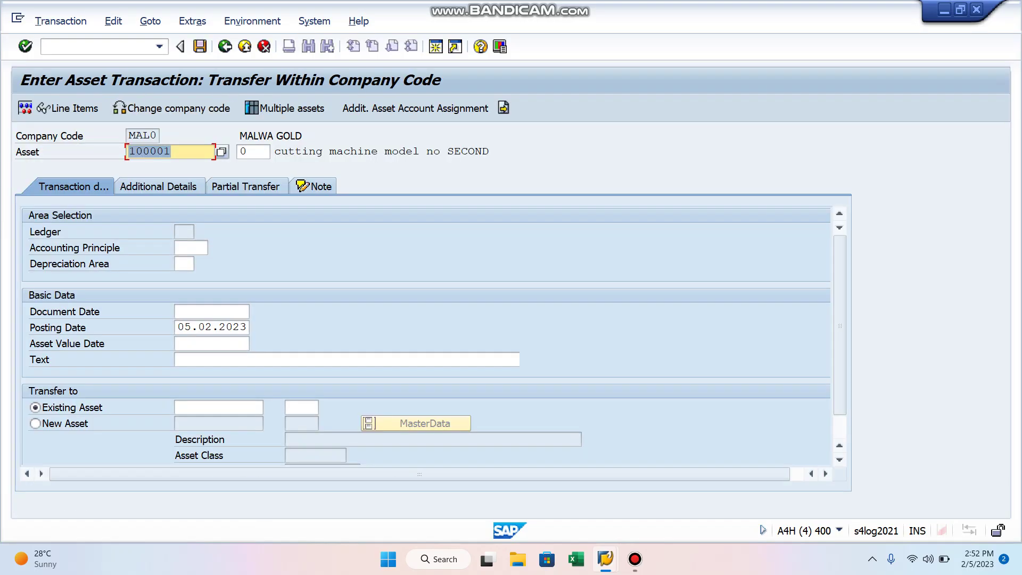
left_click(98, 47)
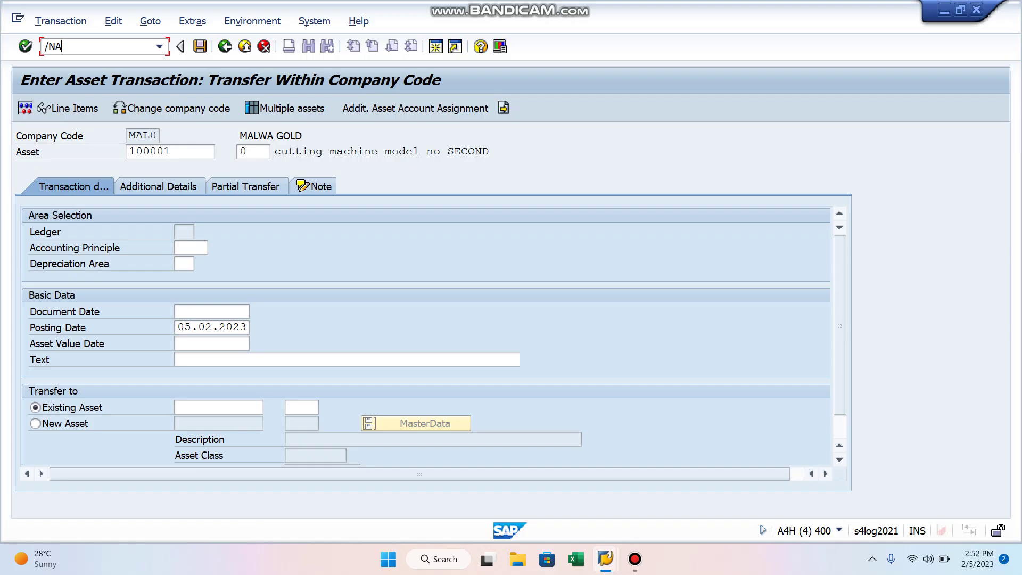
type("/NAW01N")
key("Return")
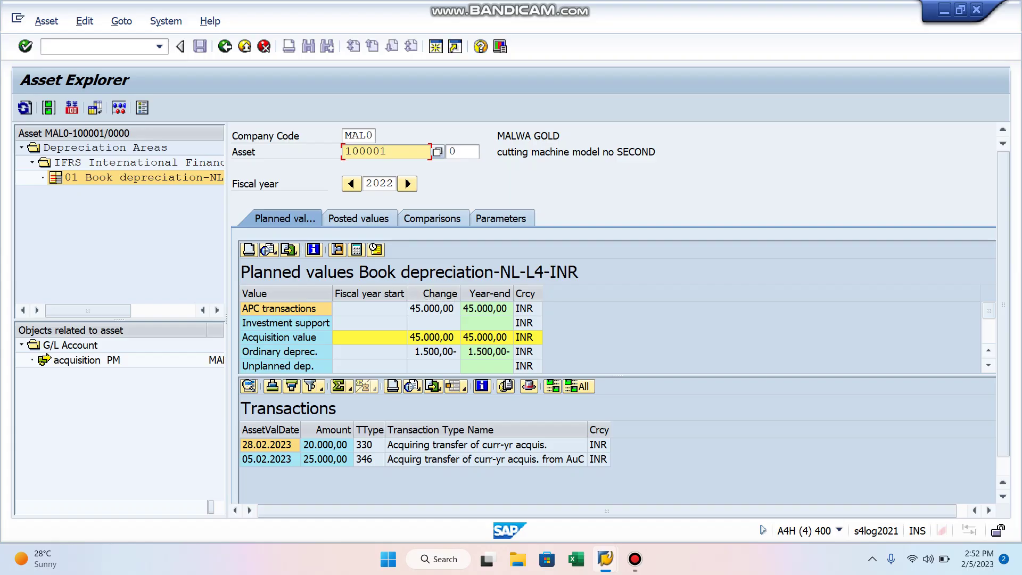
Examine asset 100001's acquisition value, its transfer from the asset under construction, and its posted values.
left_click(434, 337)
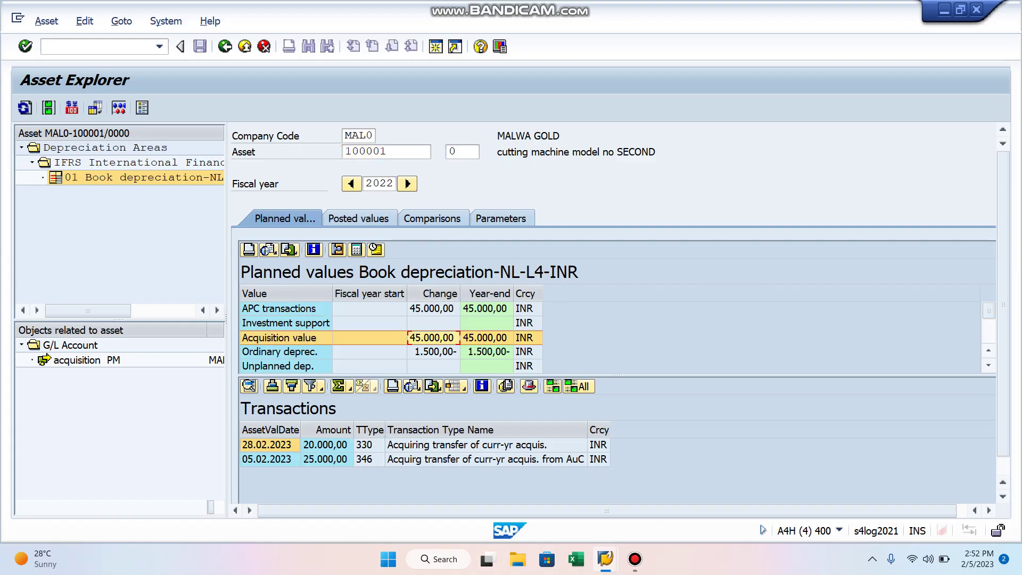
left_click(326, 459)
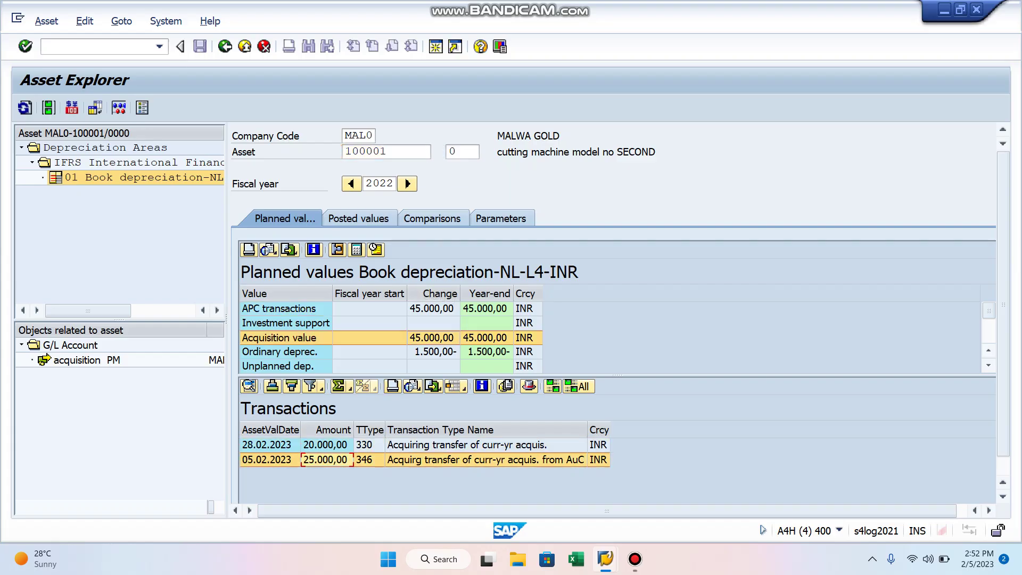
left_click(359, 218)
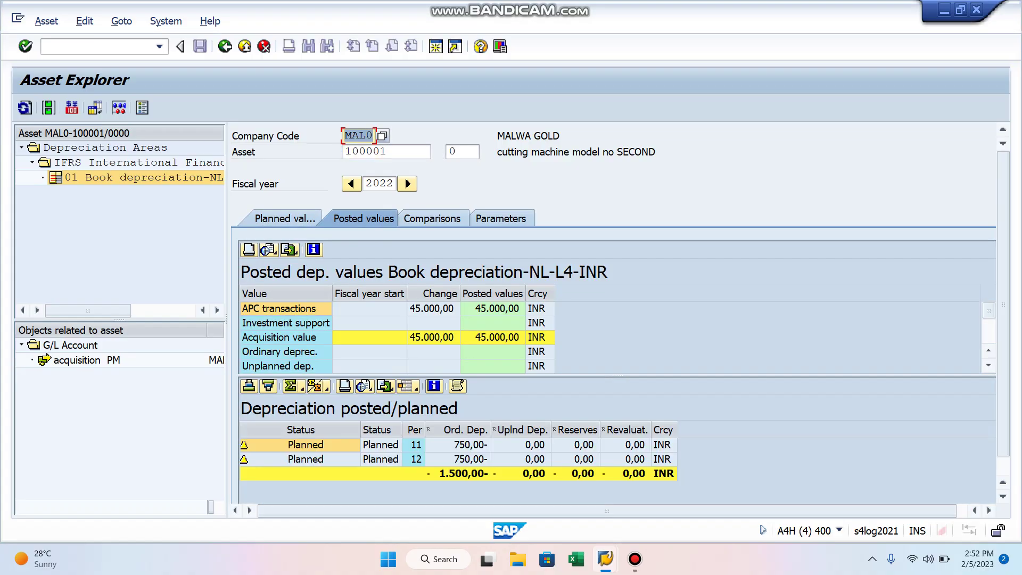
Display asset 100002 in the Asset Explorer and examine its planned values and retirement transfer transaction.
left_click(387, 151)
key("BackSpace")
type("2")
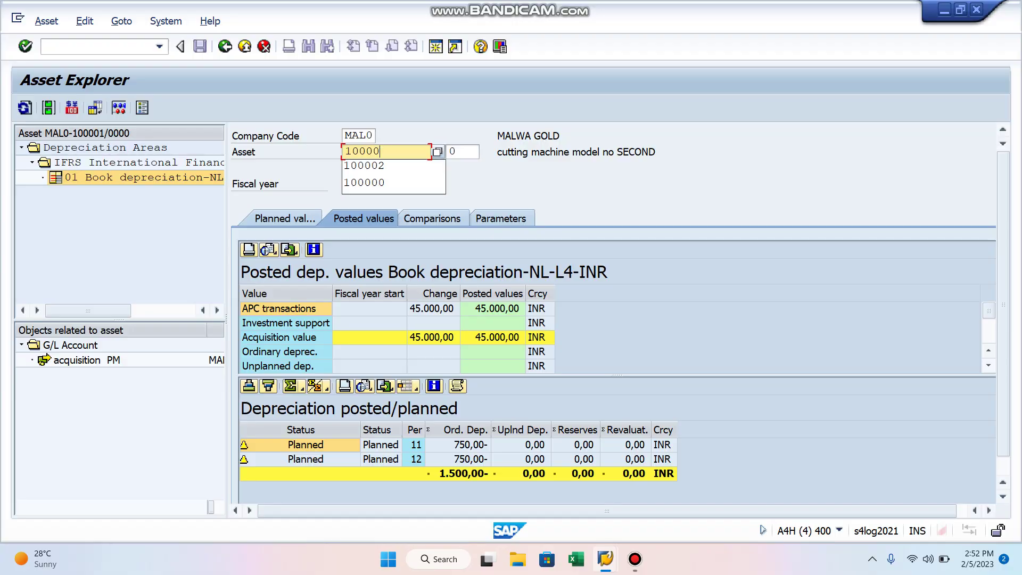
key("Return")
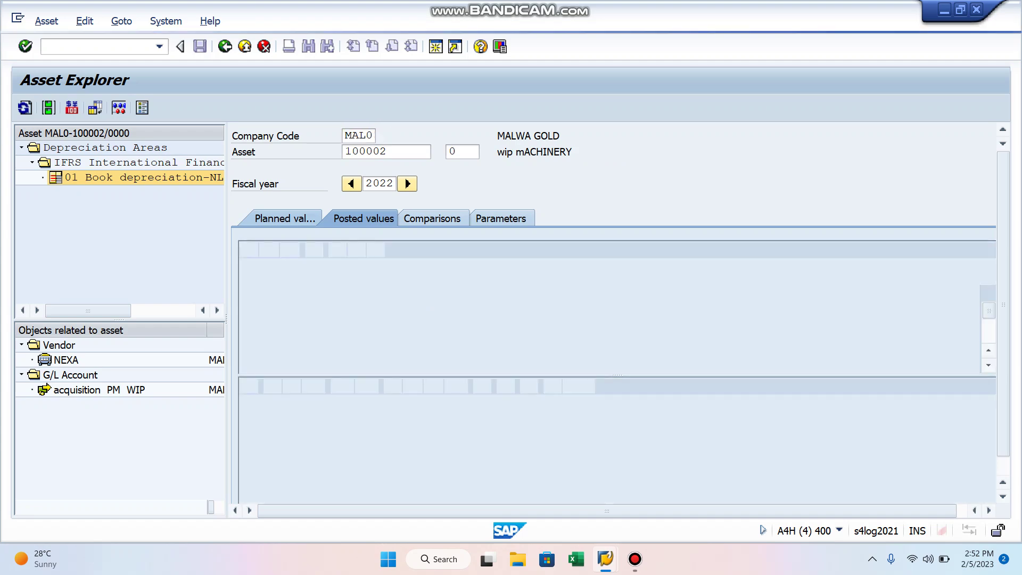
left_click(368, 459)
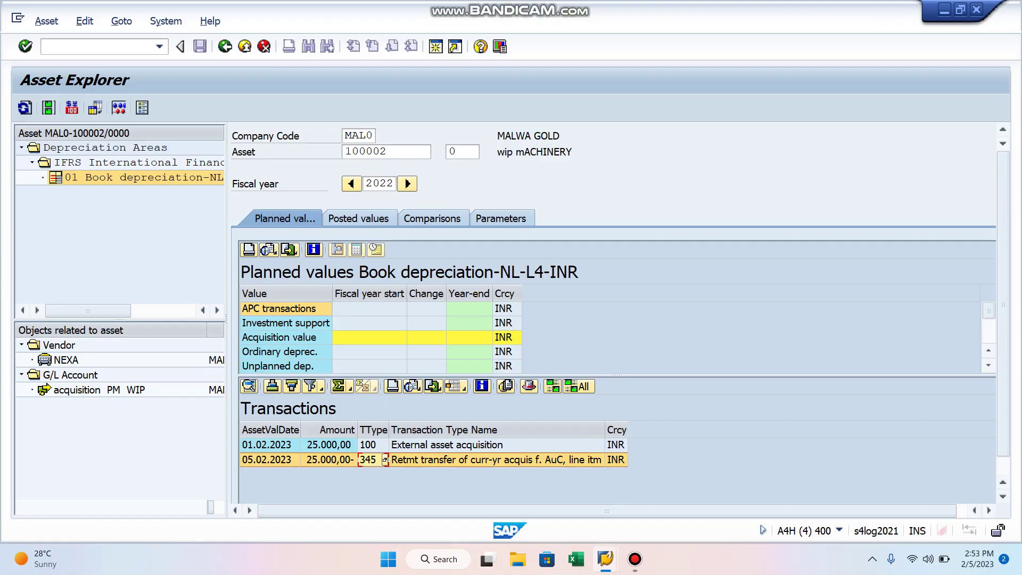
left_click(634, 559)
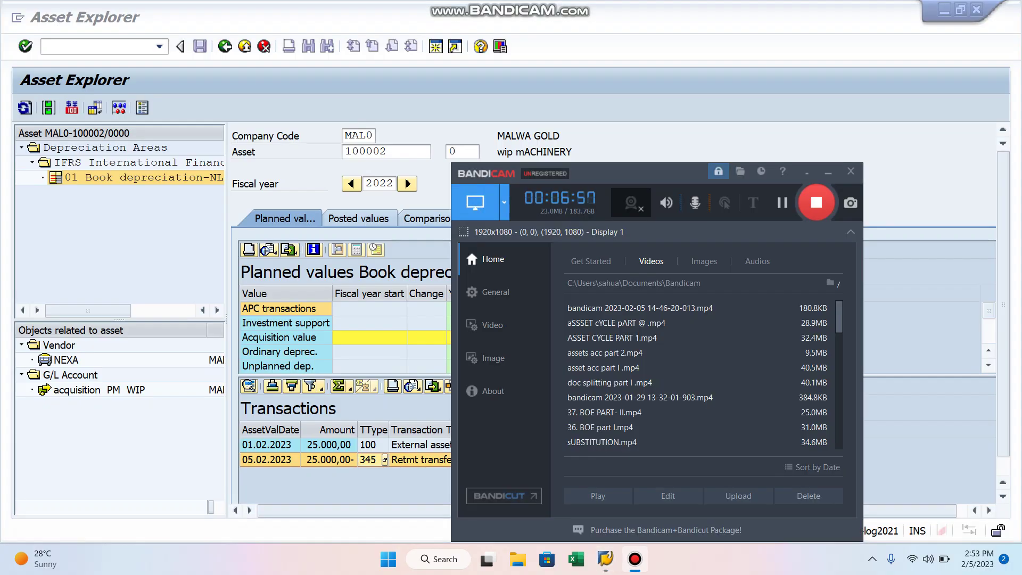